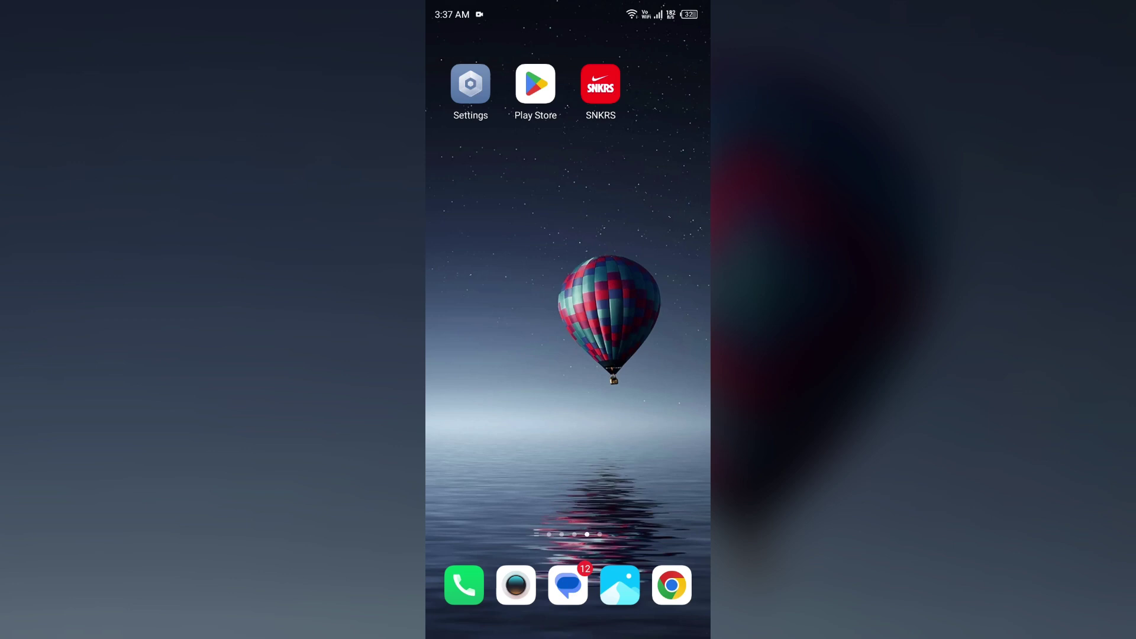
# Step: Open Settings' App Management and show the full installed-apps list
pyautogui.click(471, 83)
pyautogui.scroll(-5, 644, 359)
pyautogui.scroll(-5, 595, 459)
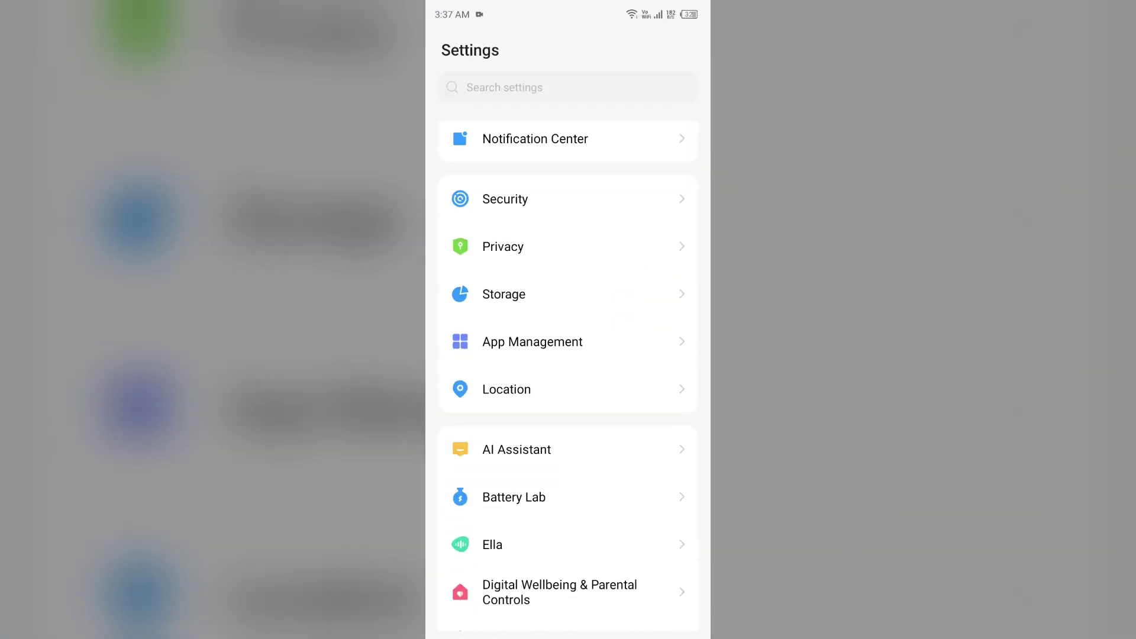
pyautogui.click(600, 352)
pyautogui.click(532, 131)
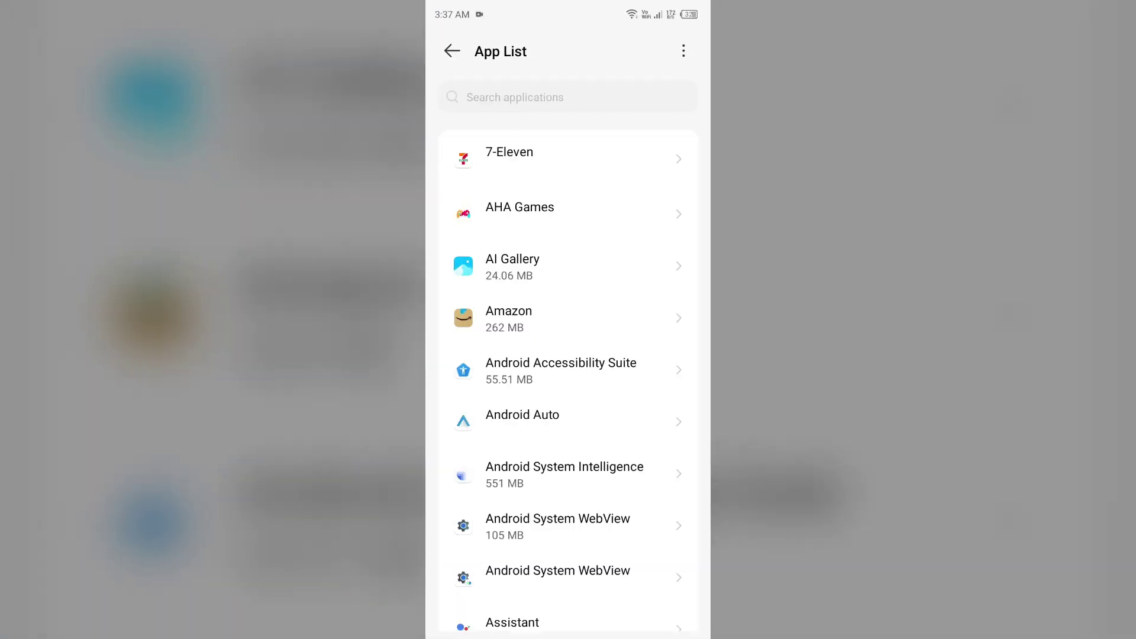
# Step: Scroll through the app list and open the SNKRS app info page
pyautogui.scroll(-10, 568, 378)
pyautogui.scroll(-3, 588, 348)
pyautogui.scroll(-4, 588, 347)
pyautogui.scroll(-8, 589, 347)
pyautogui.scroll(-10, 589, 347)
pyautogui.scroll(-5, 574, 358)
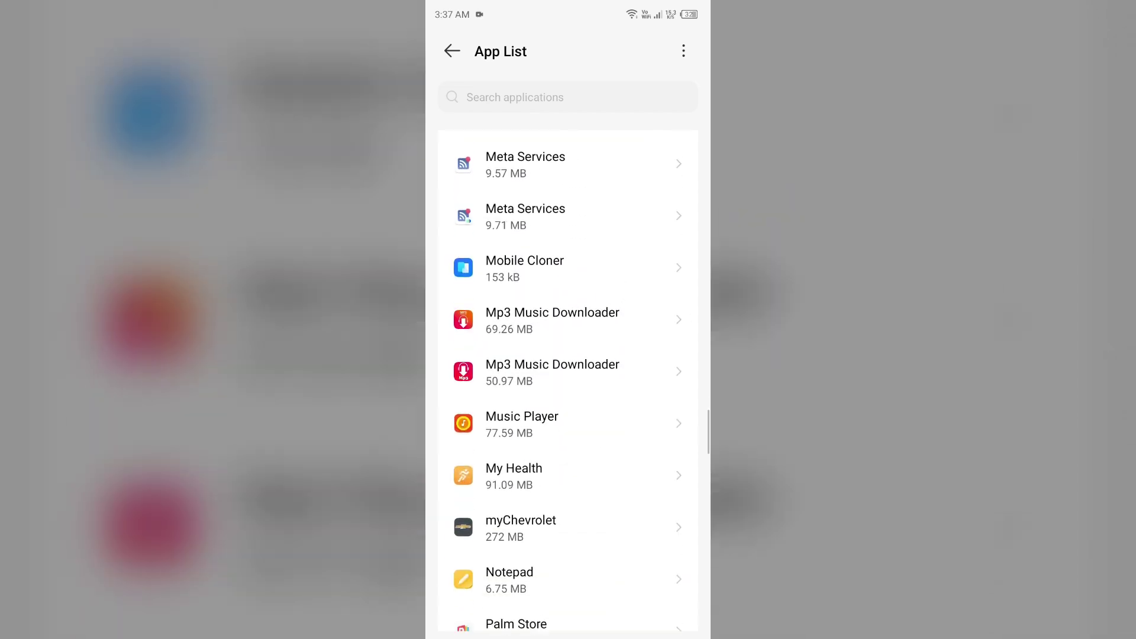
pyautogui.scroll(-5, 573, 358)
pyautogui.scroll(-7, 573, 357)
pyautogui.scroll(-7, 573, 358)
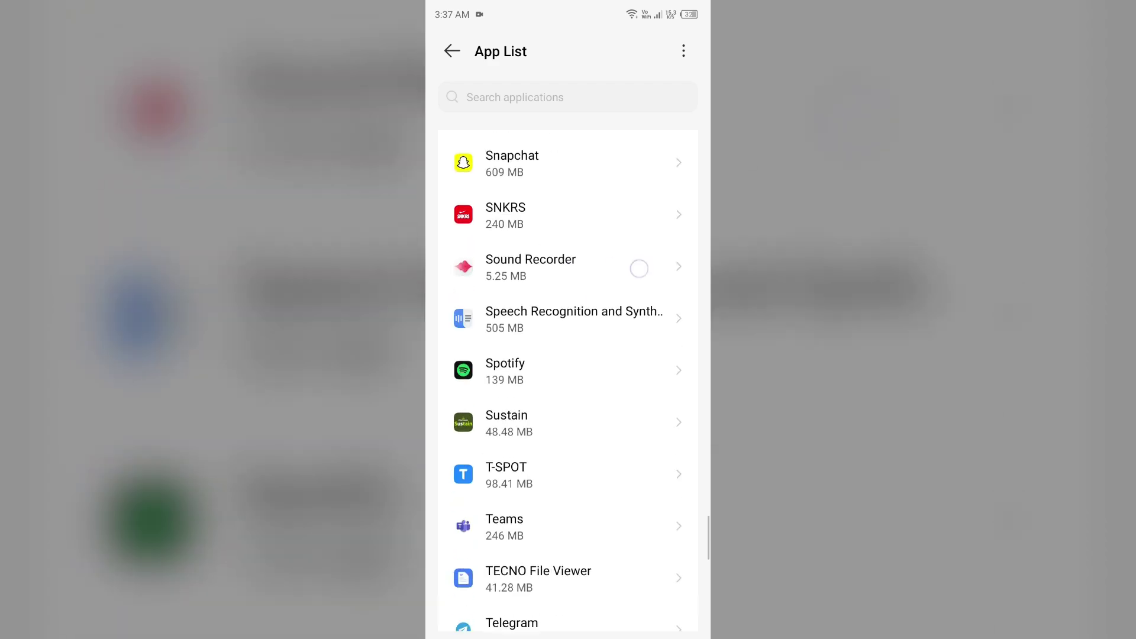
pyautogui.scroll(-2, 573, 358)
pyautogui.scroll(-3, 639, 269)
pyautogui.scroll(4, 550, 453)
pyautogui.scroll(1, 551, 454)
pyautogui.click(586, 315)
# Step: Clear the SNKRS cache under Storage and return to the home screen
pyautogui.click(633, 284)
pyautogui.click(633, 613)
pyautogui.moveTo(568, 636); pyautogui.dragTo(568, 415)
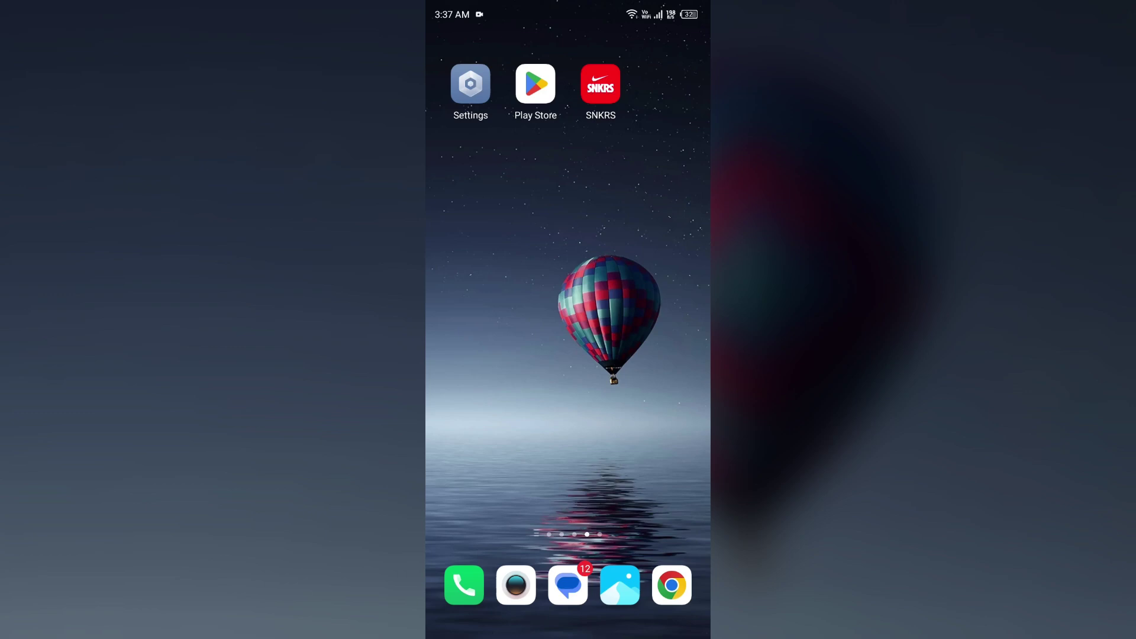
# Step: Search the Play Store for 'Nike snkrs', confirm no update is pending, then go home
pyautogui.click(536, 83)
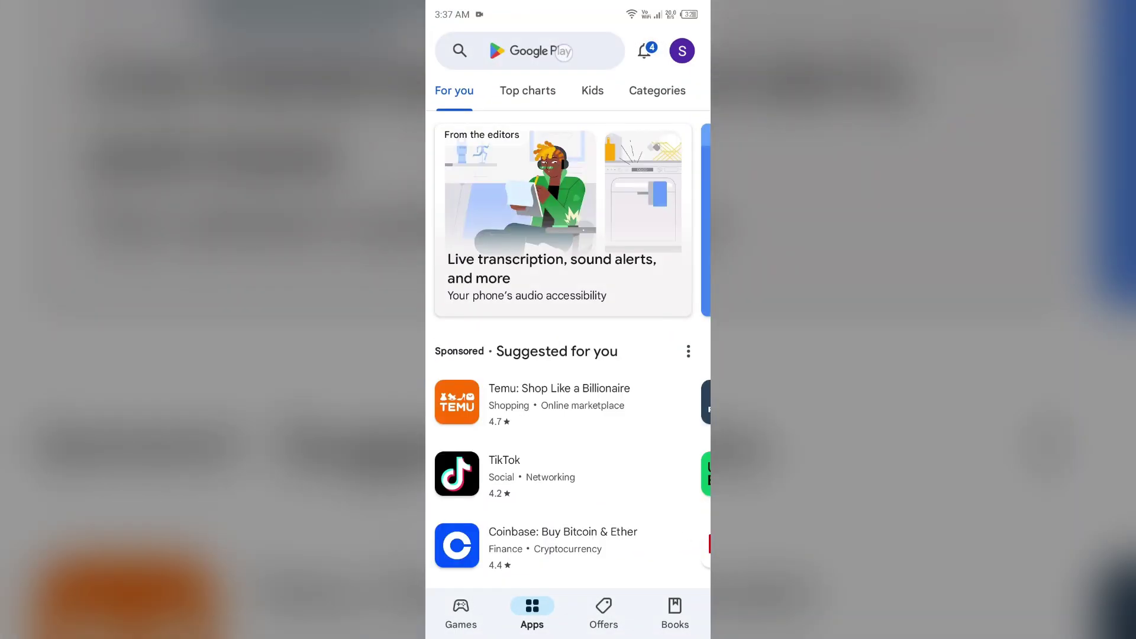
pyautogui.click(533, 48)
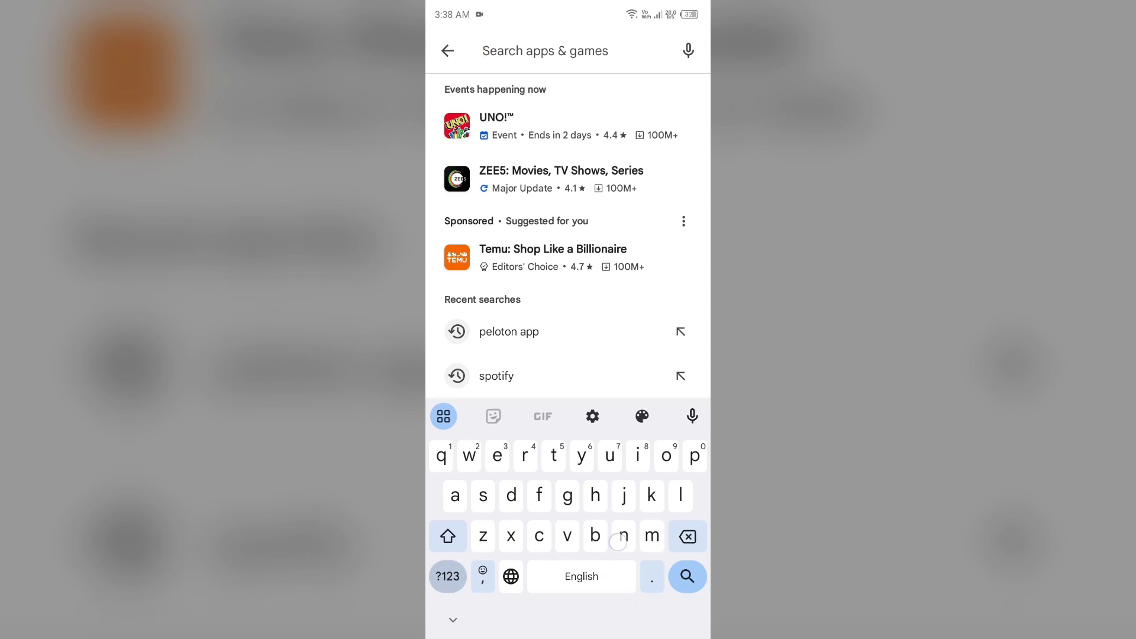
pyautogui.write('ni')
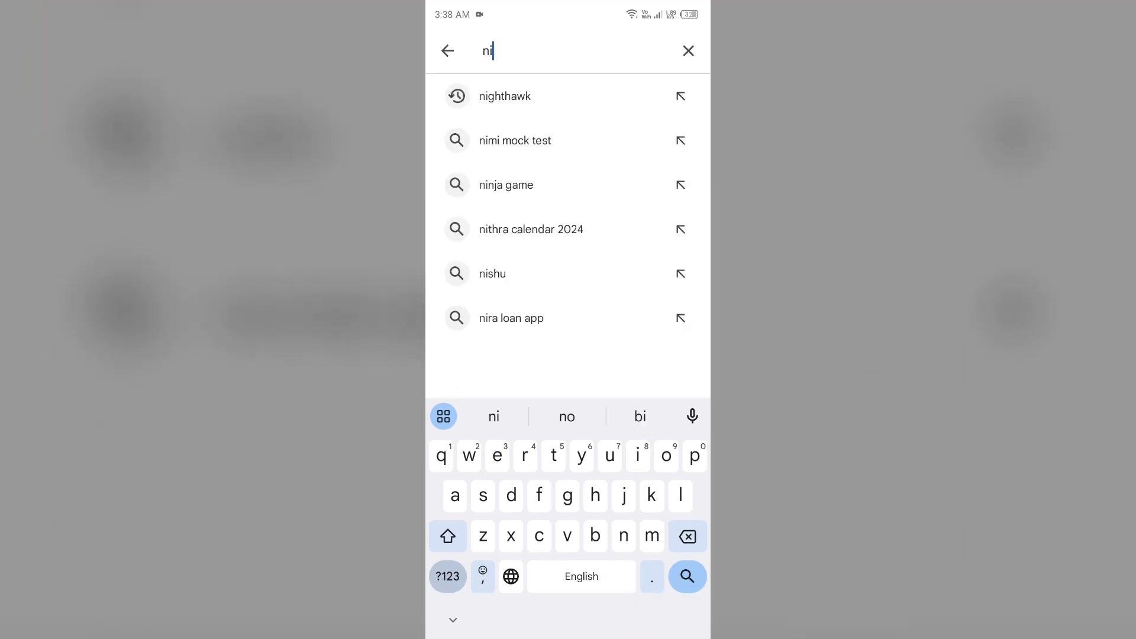
pyautogui.write('ke')
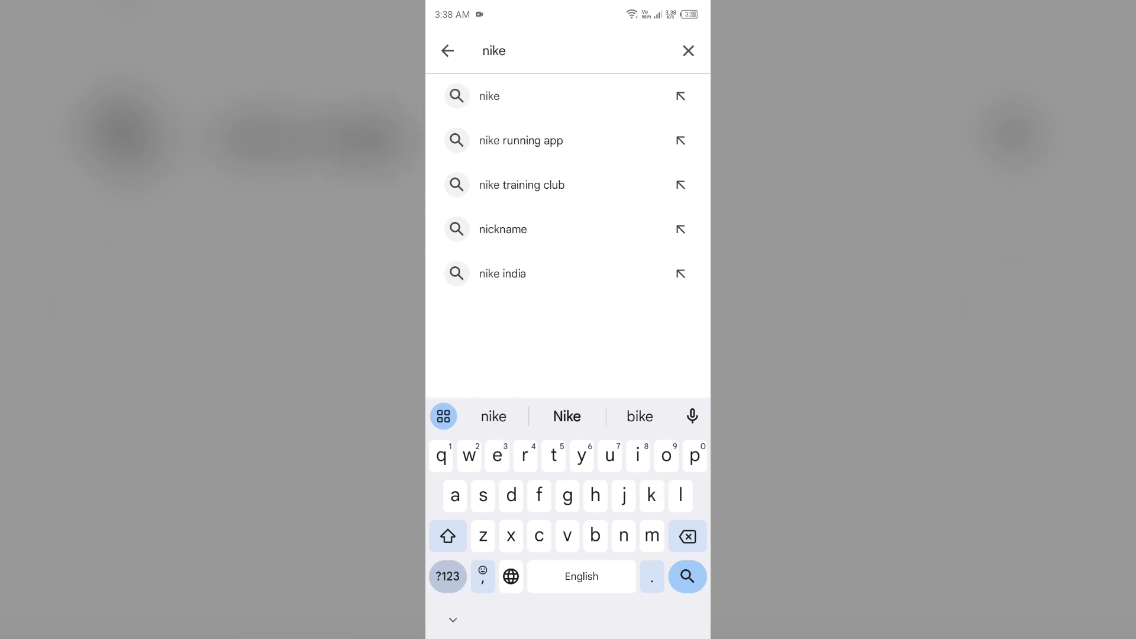
pyautogui.write('s')
pyautogui.press('BackSpace')
pyautogui.click(566, 416)
pyautogui.write('s')
pyautogui.click(602, 92)
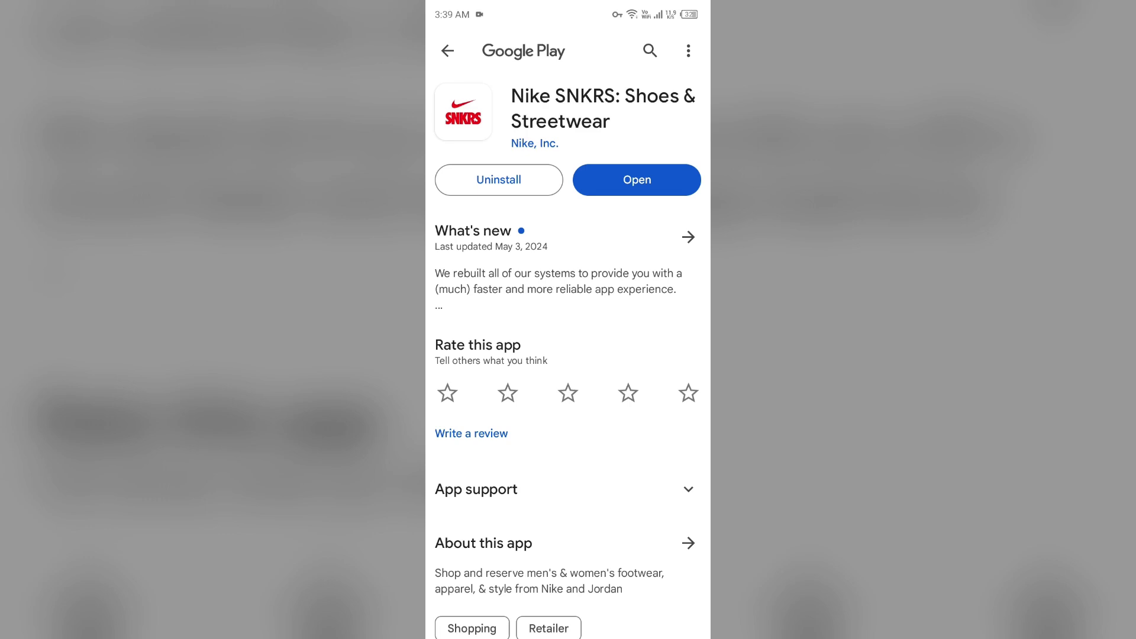
pyautogui.moveTo(568, 636); pyautogui.dragTo(568, 414)
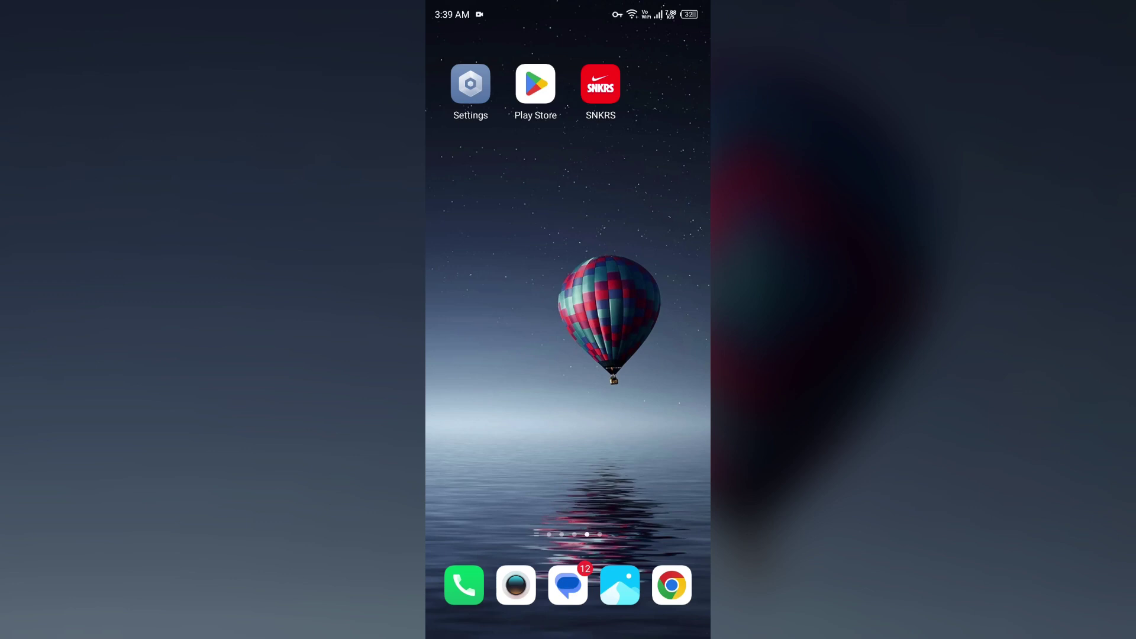
pyautogui.click(694, 376)
pyautogui.click(687, 414)
pyautogui.click(671, 586)
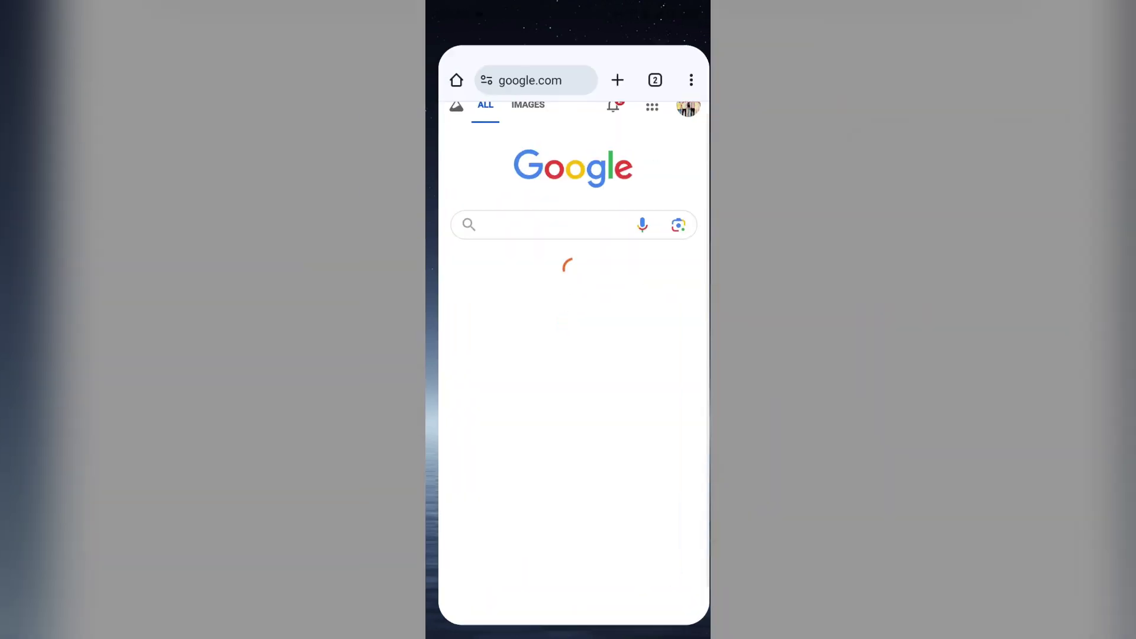
pyautogui.click(545, 203)
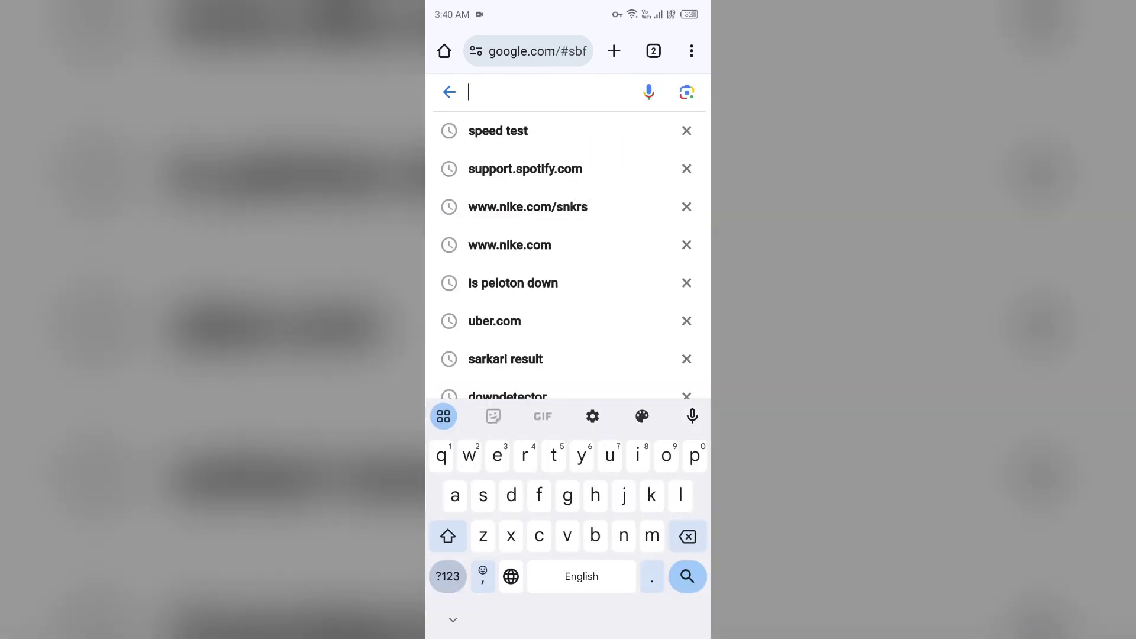
pyautogui.write('wew')
pyautogui.press('BackSpace')
pyautogui.press('BackSpace')
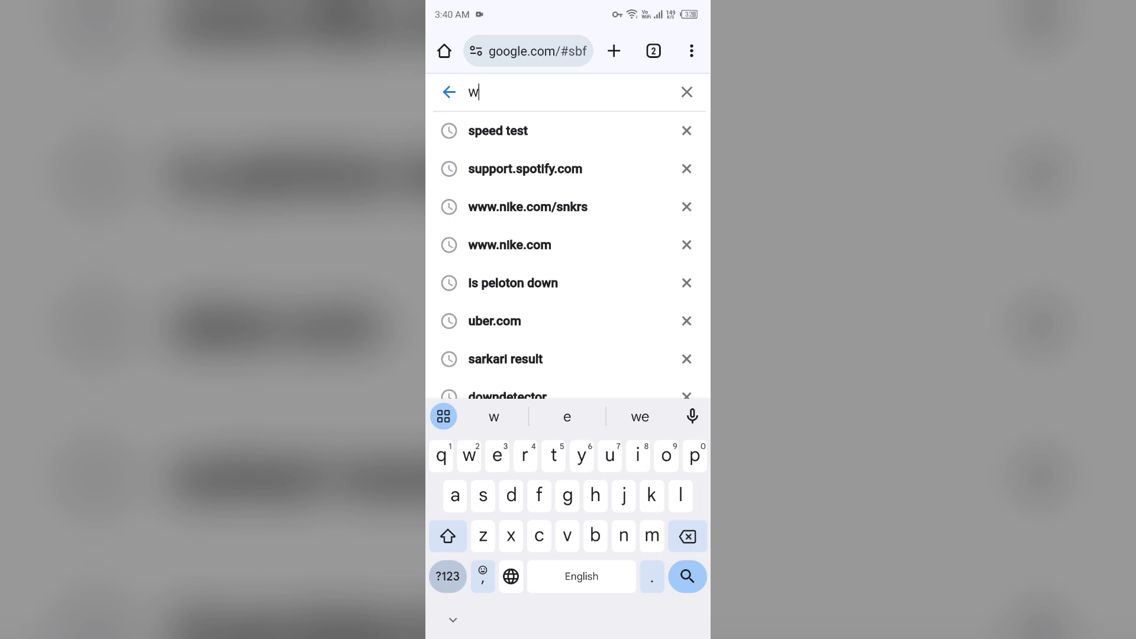
pyautogui.write('ww.nik')
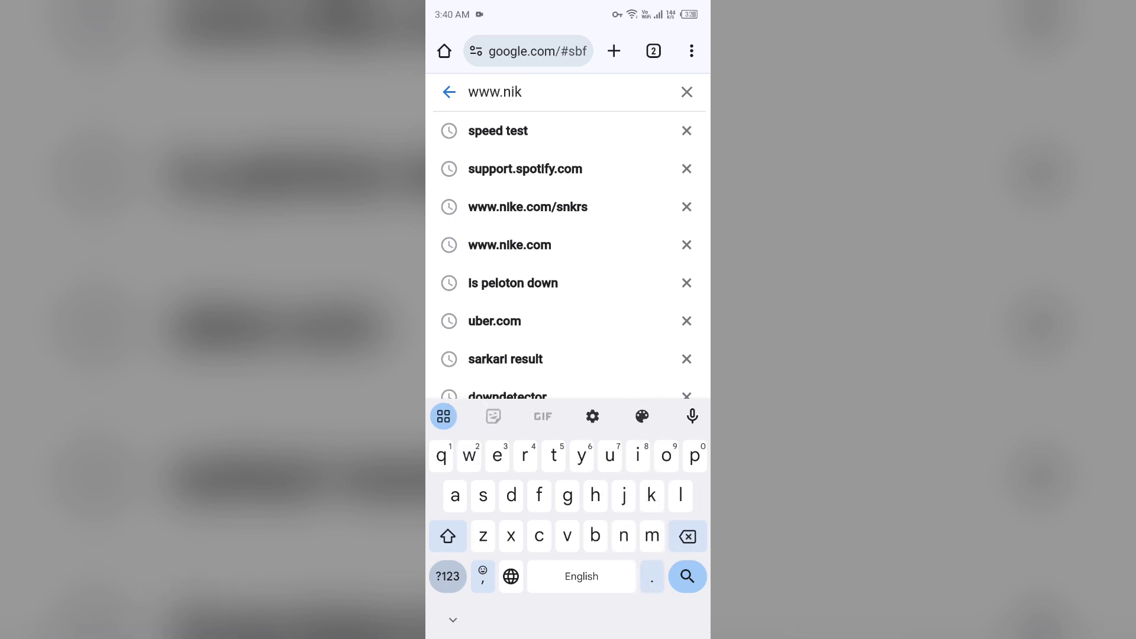
pyautogui.write('e')
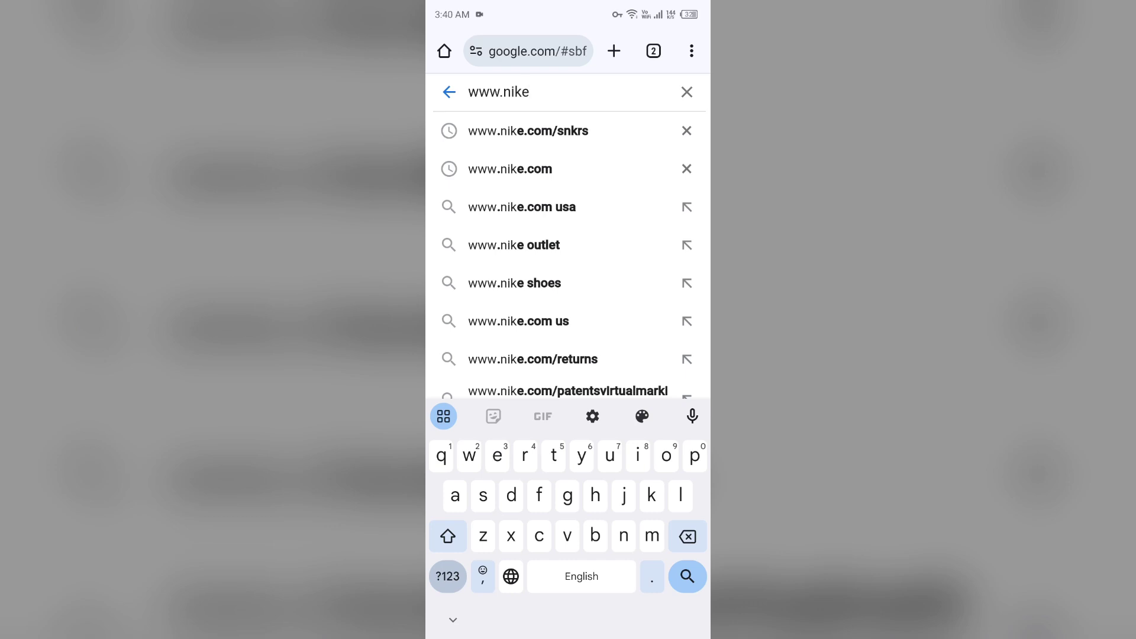
pyautogui.write('.com')
pyautogui.press('Return')
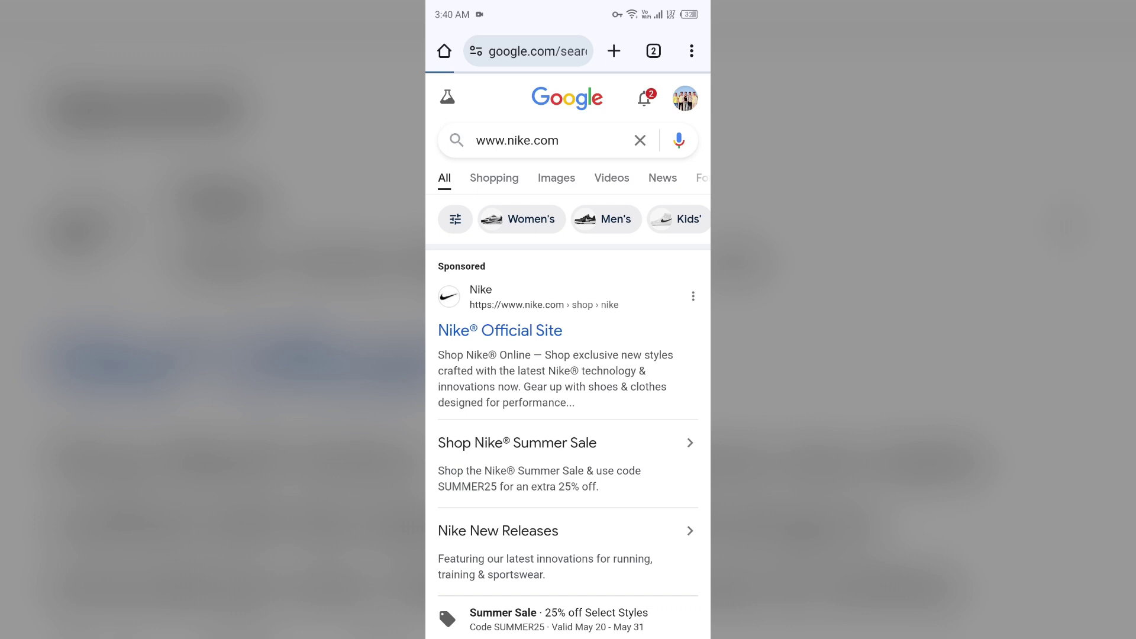
# Step: Open the Nike official site and reach its sign-in page via the menu
pyautogui.click(681, 369)
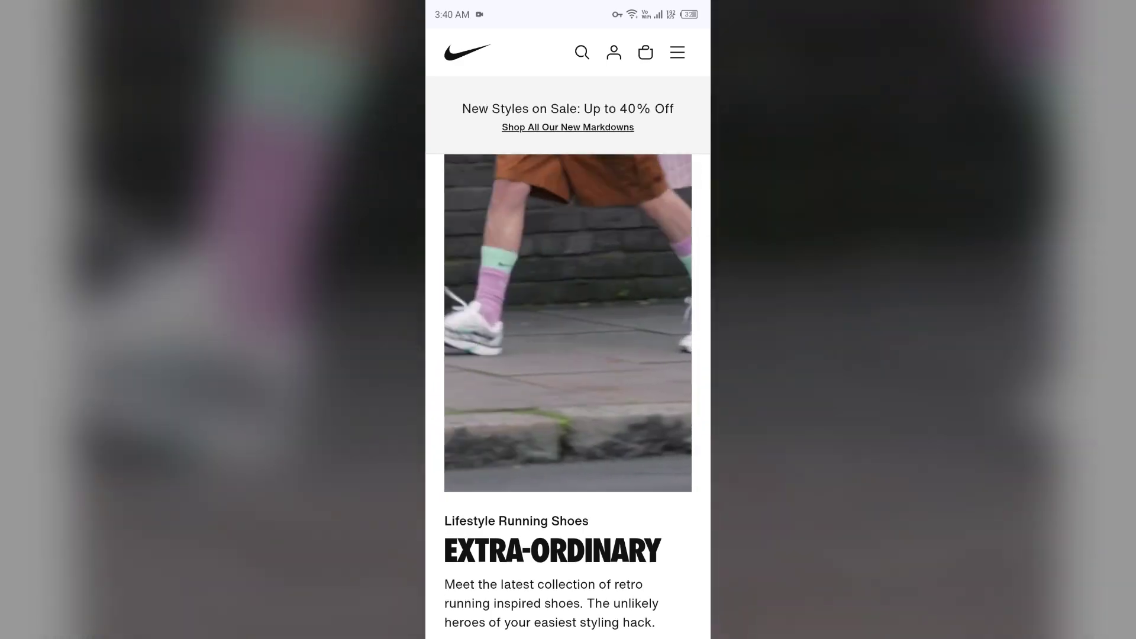
pyautogui.click(678, 52)
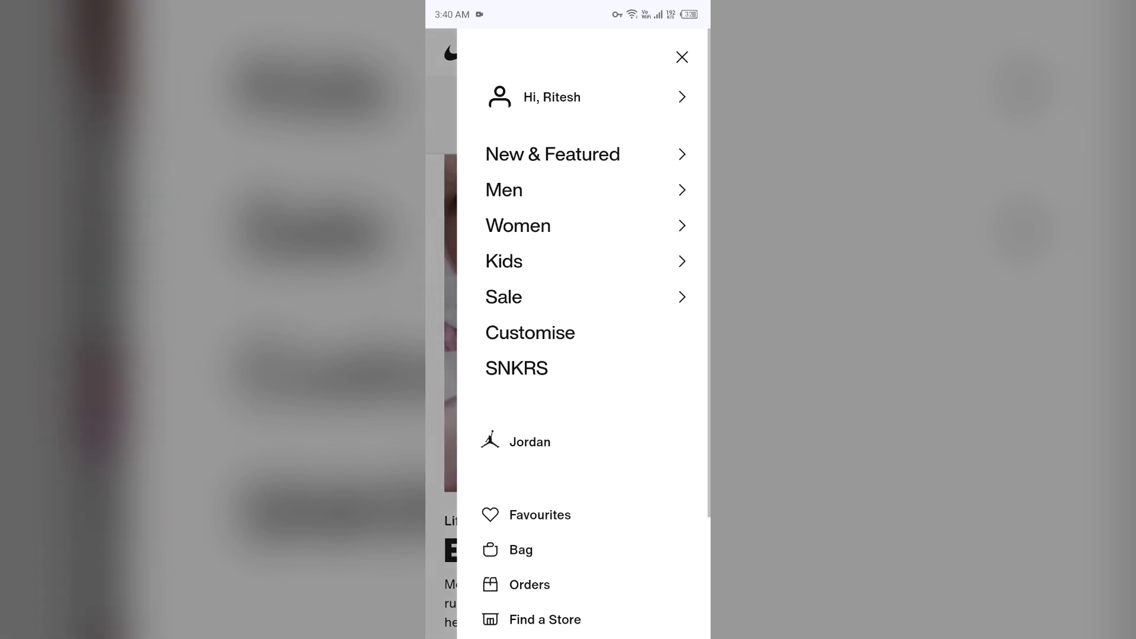
pyautogui.scroll(-3, 583, 331)
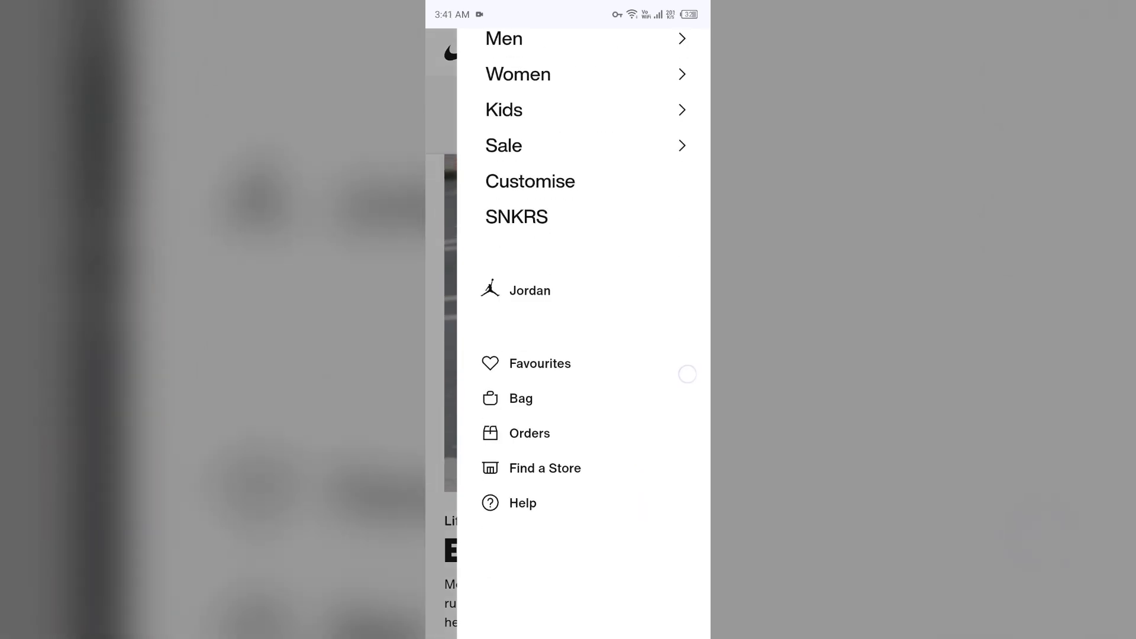
pyautogui.moveTo(684, 373); pyautogui.dragTo(636, 520)
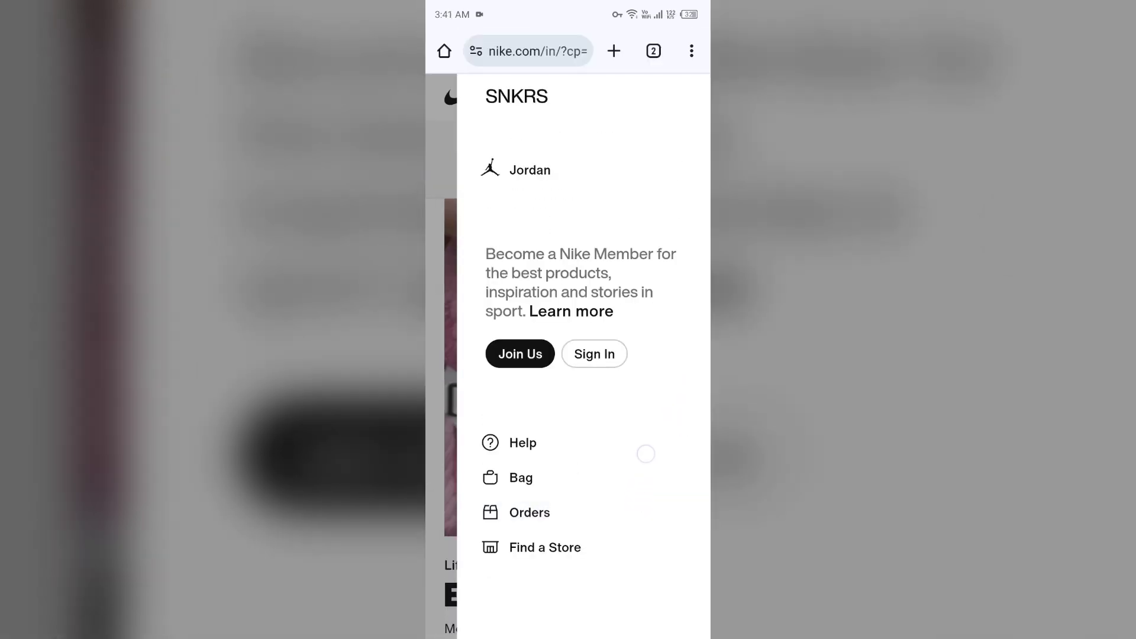
pyautogui.click(594, 354)
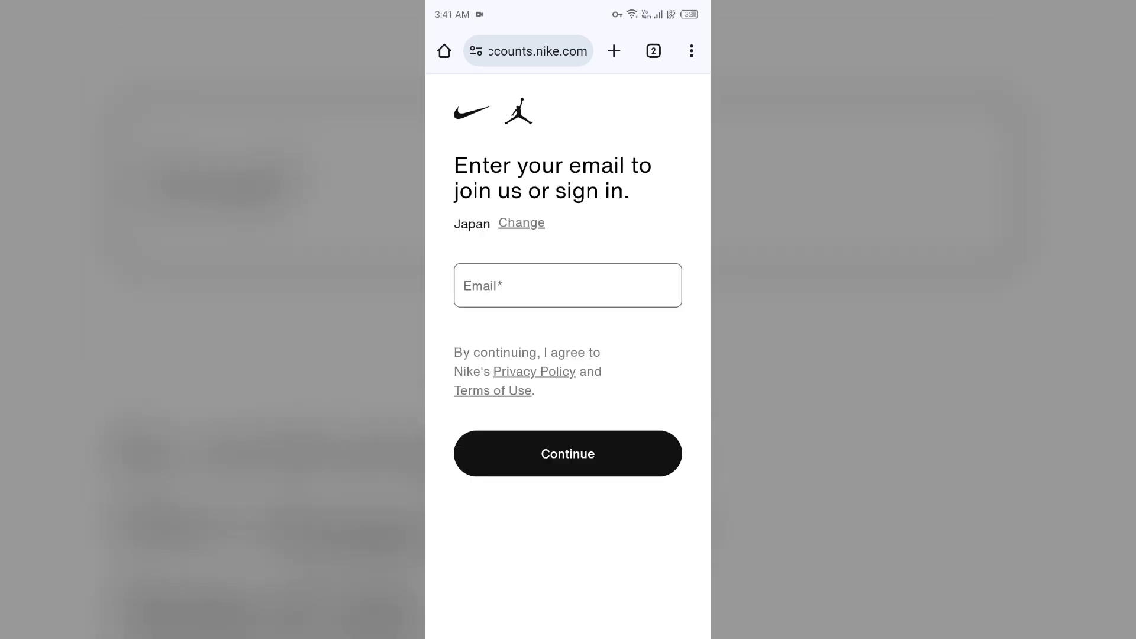
# Step: Sign in with the saved account email address and continue
pyautogui.click(616, 285)
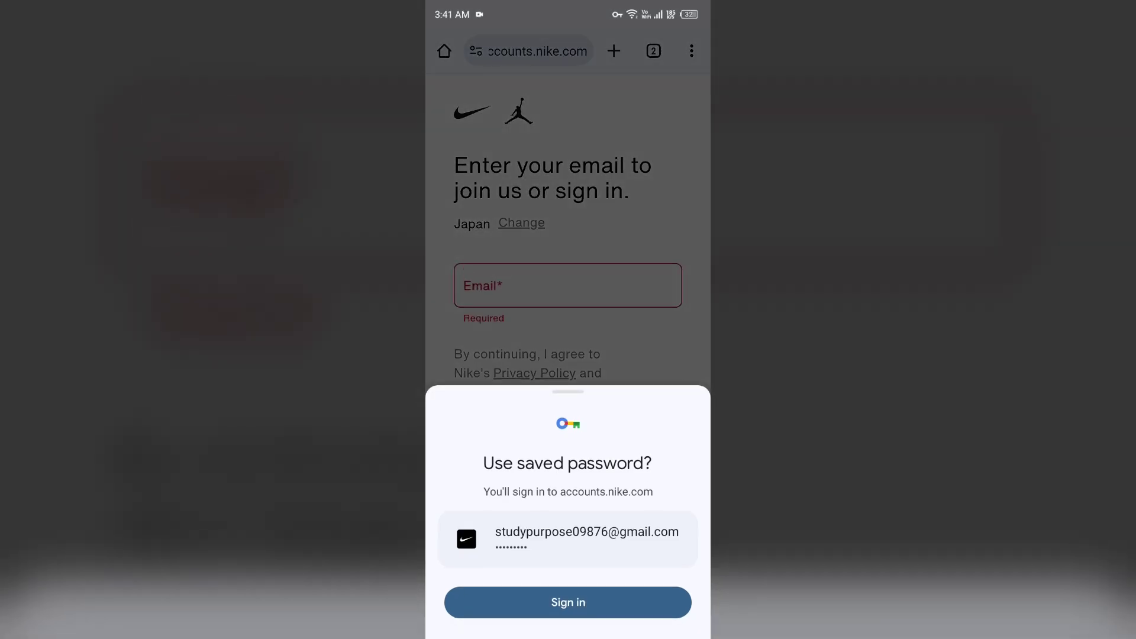
pyautogui.click(583, 329)
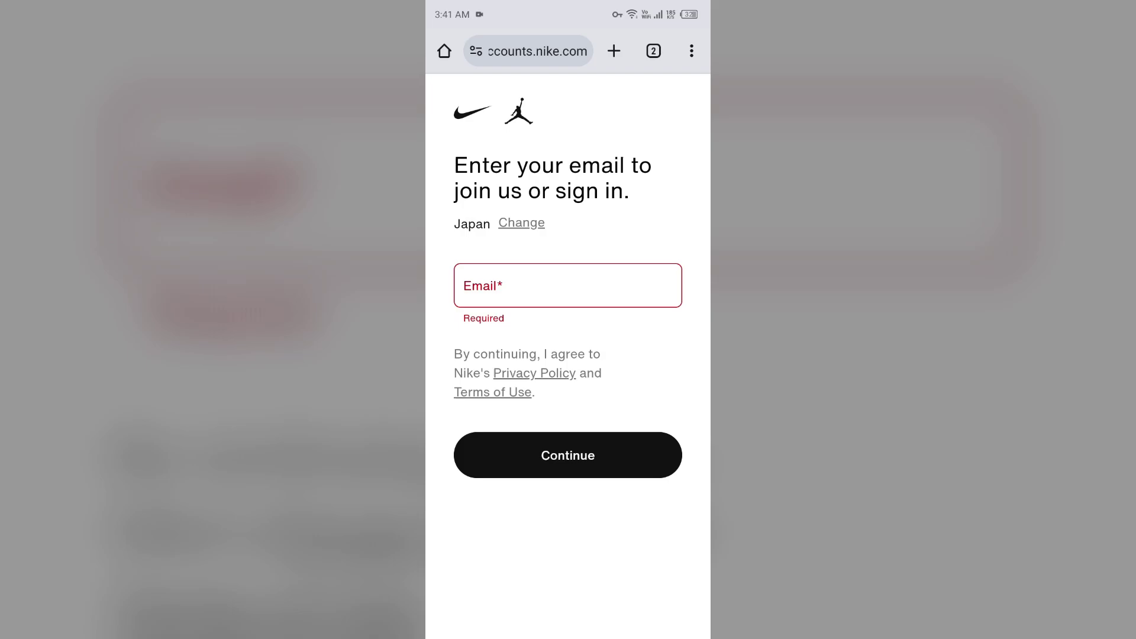
pyautogui.write('s')
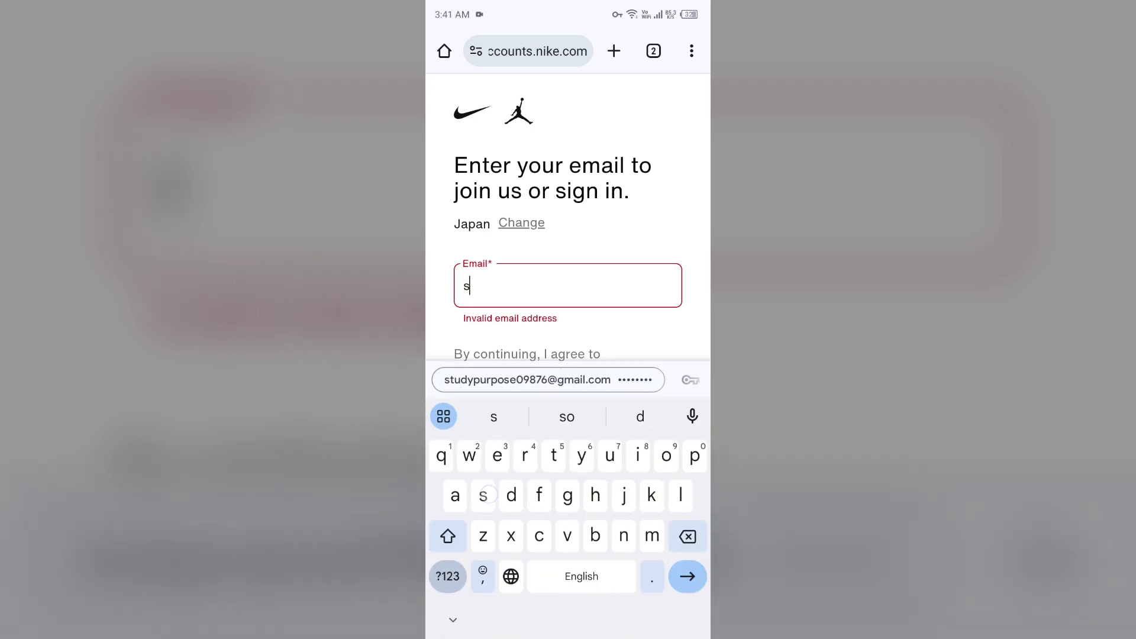
pyautogui.write('t')
pyautogui.click(556, 379)
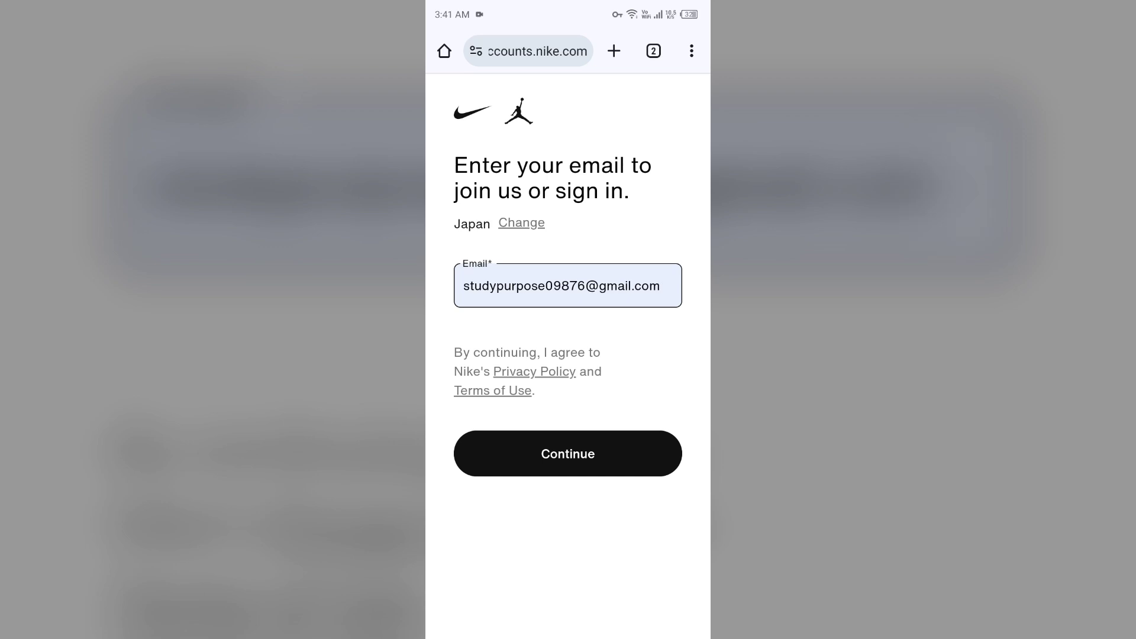
pyautogui.click(567, 453)
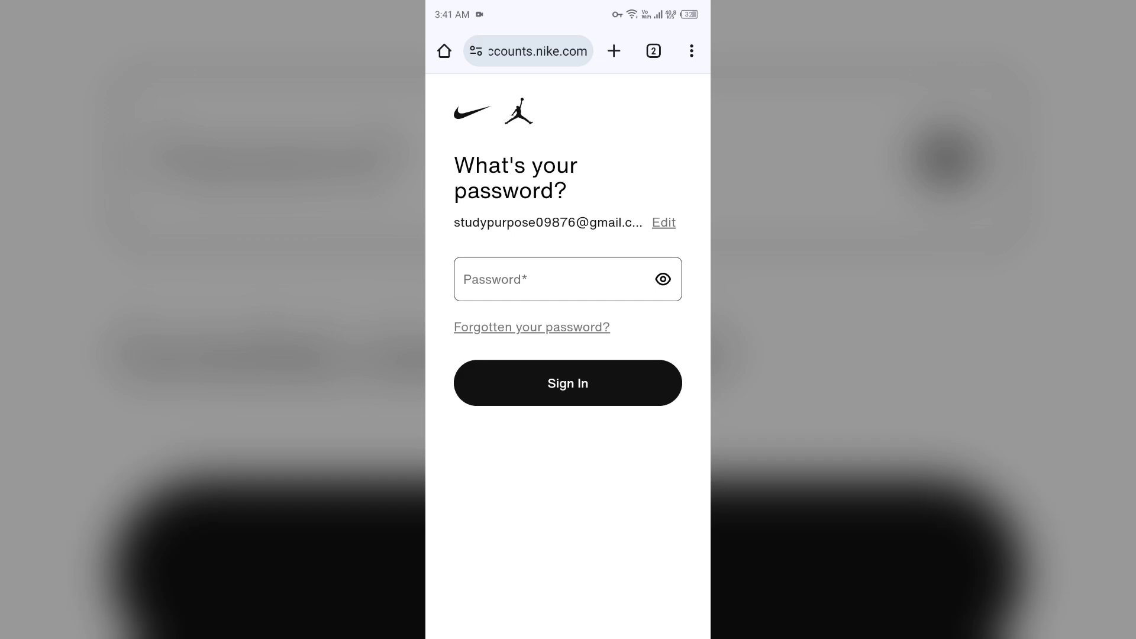
# Step: Request a password reset code, view the code and new password fields, then go home
pyautogui.click(550, 326)
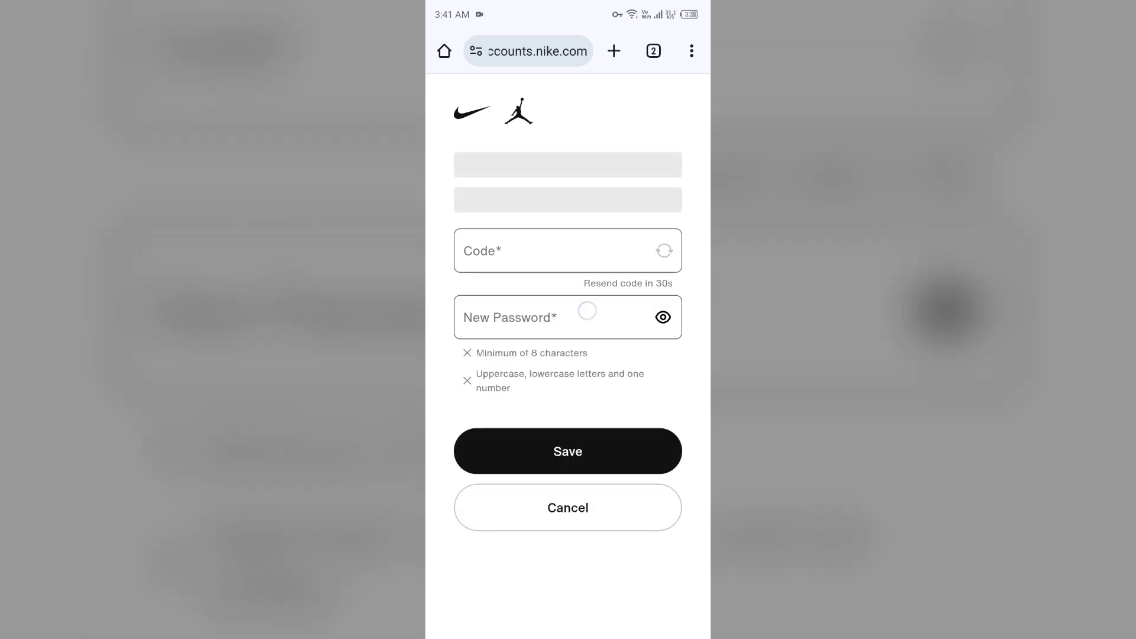
pyautogui.click(553, 325)
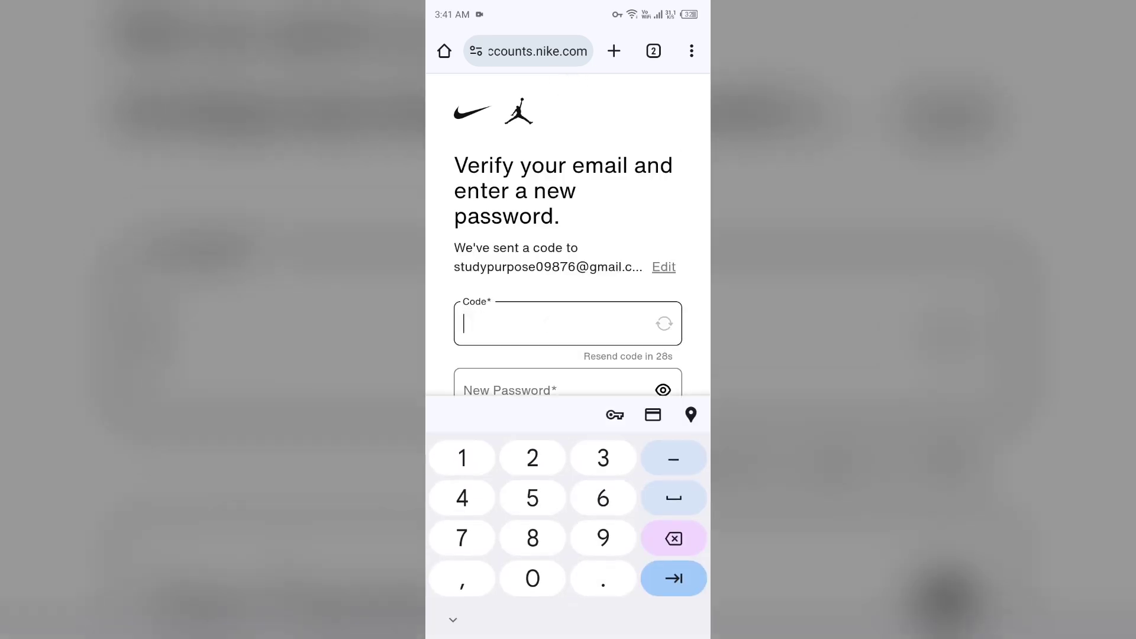
pyautogui.moveTo(578, 346); pyautogui.dragTo(579, 278)
pyautogui.click(550, 318)
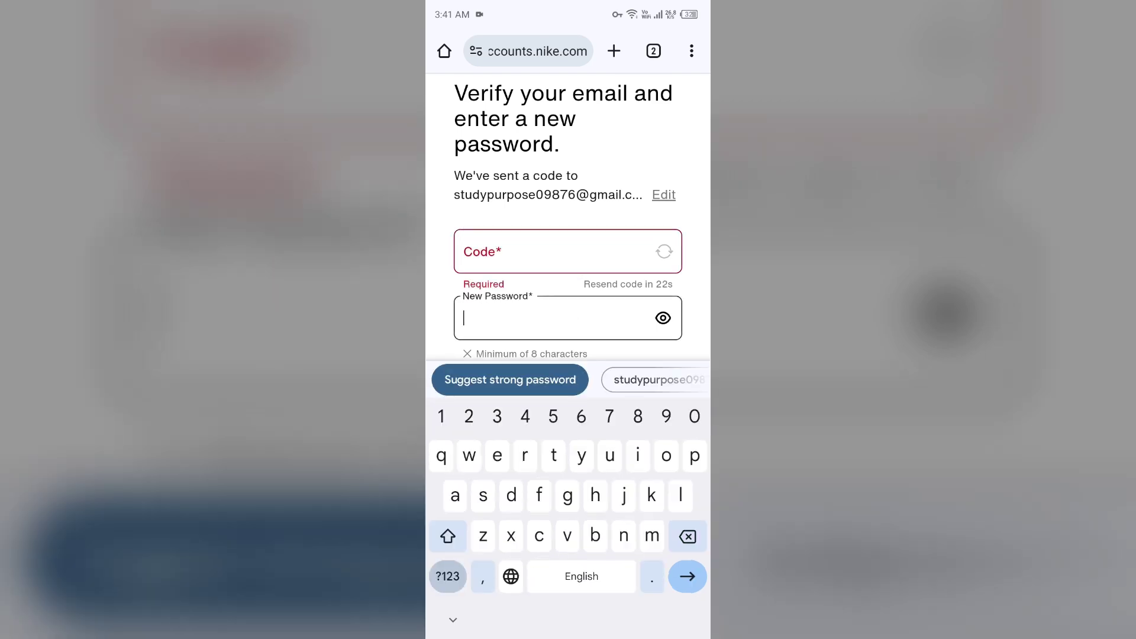
pyautogui.moveTo(569, 633); pyautogui.dragTo(568, 414)
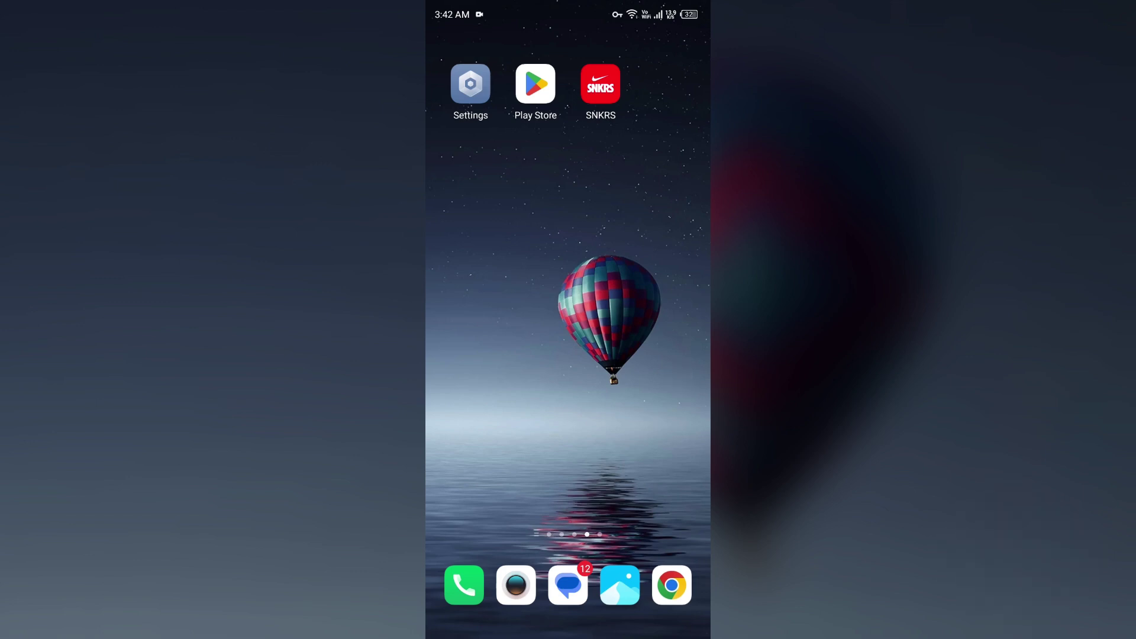
pyautogui.click(600, 84)
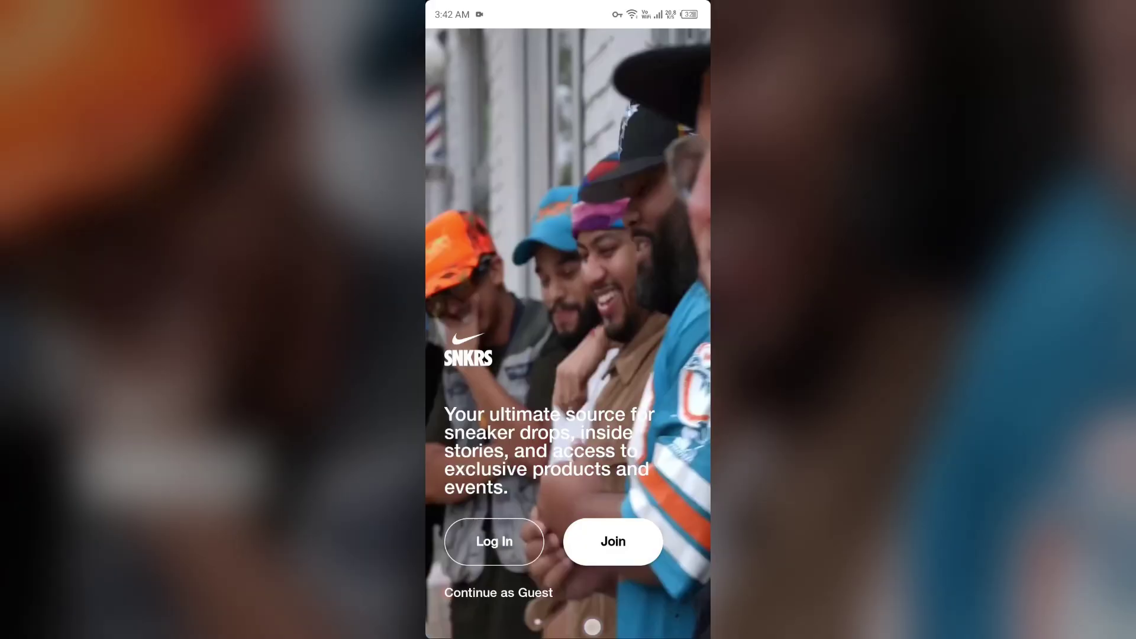
pyautogui.moveTo(568, 633); pyautogui.dragTo(568, 414)
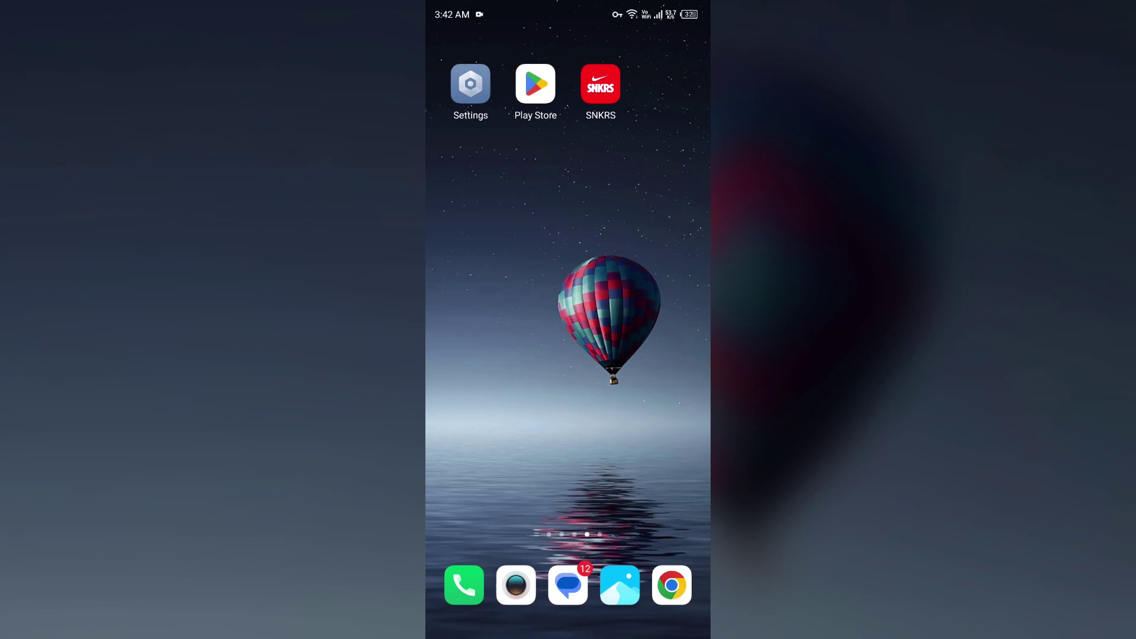
pyautogui.click(600, 84)
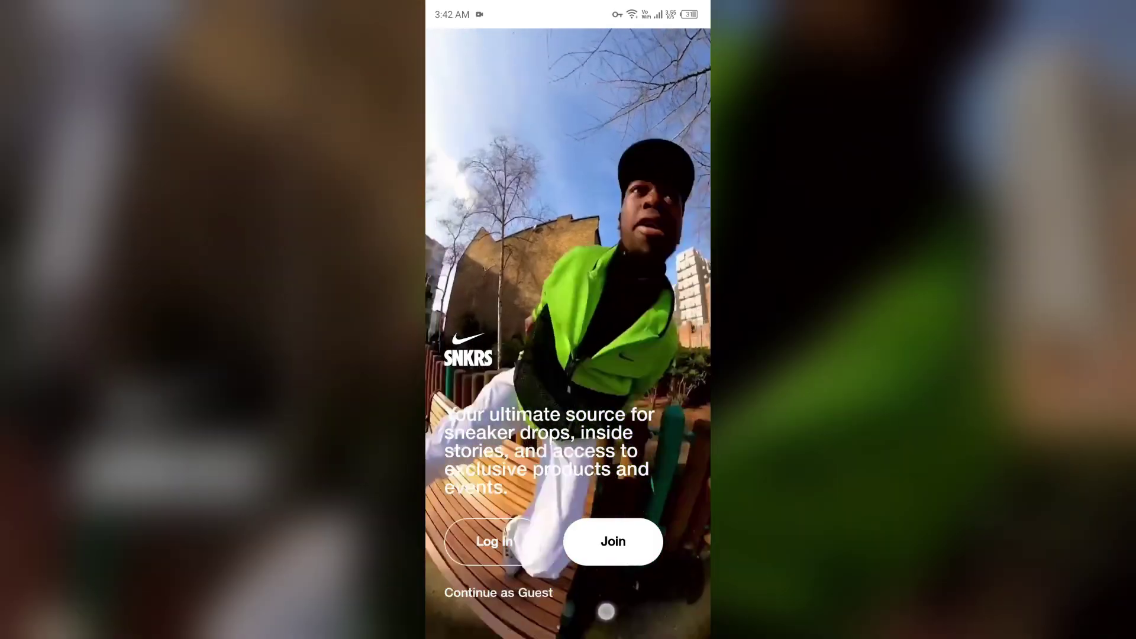
pyautogui.moveTo(605, 609); pyautogui.dragTo(606, 414)
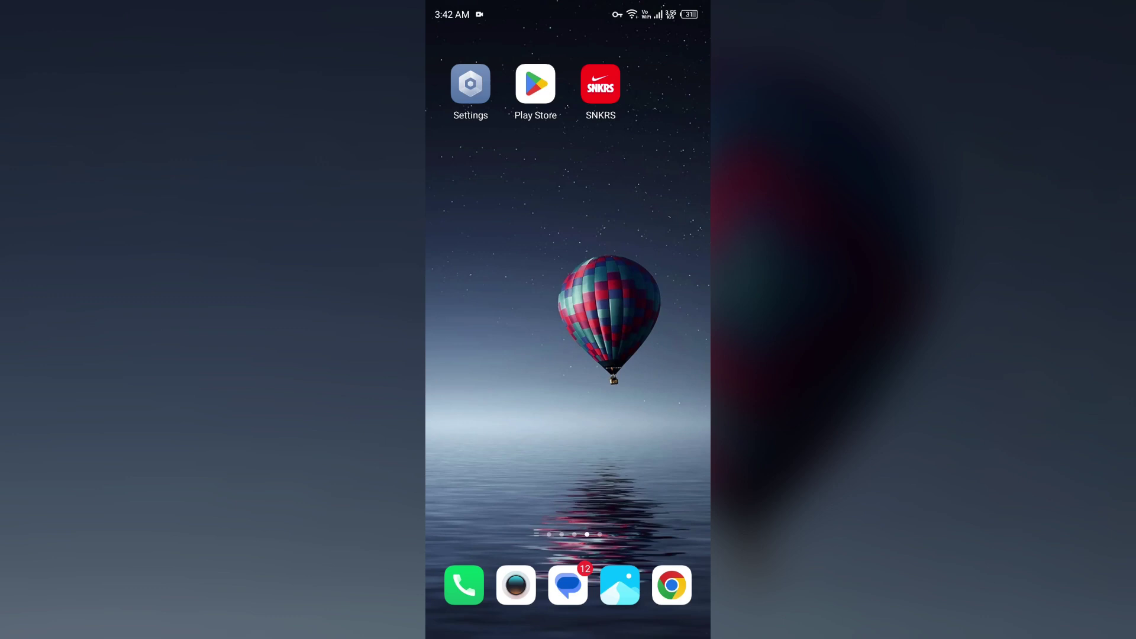
pyautogui.moveTo(682, 369); pyautogui.dragTo(687, 413)
pyautogui.click(464, 585)
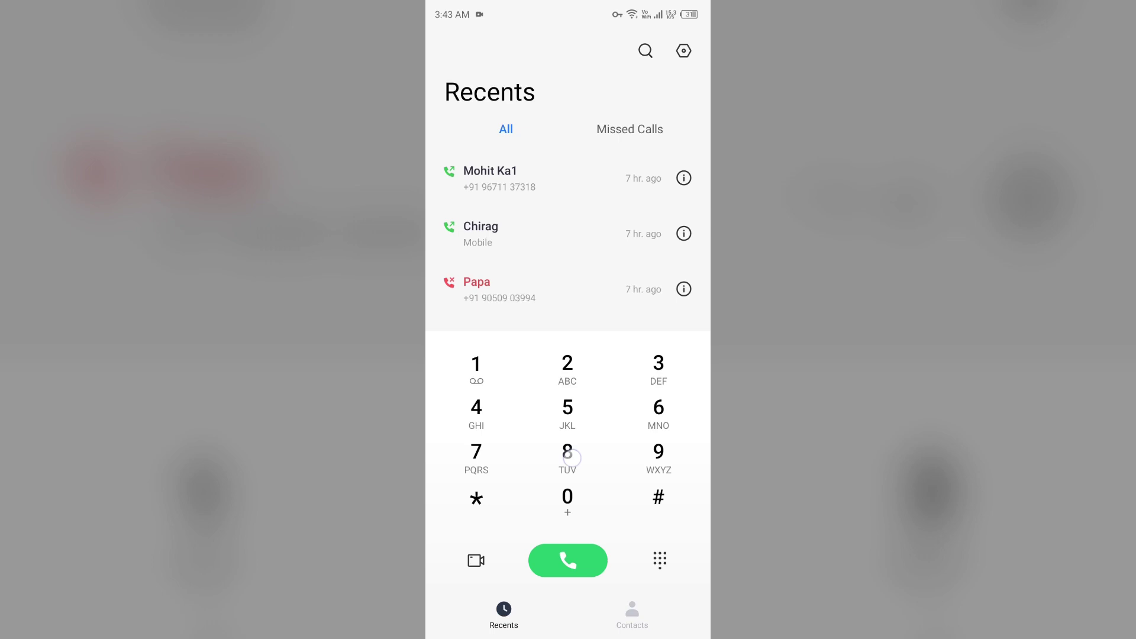
pyautogui.click(567, 456)
pyautogui.click(580, 498)
pyautogui.click(579, 498)
pyautogui.press('XF86AudioLowerVolume')
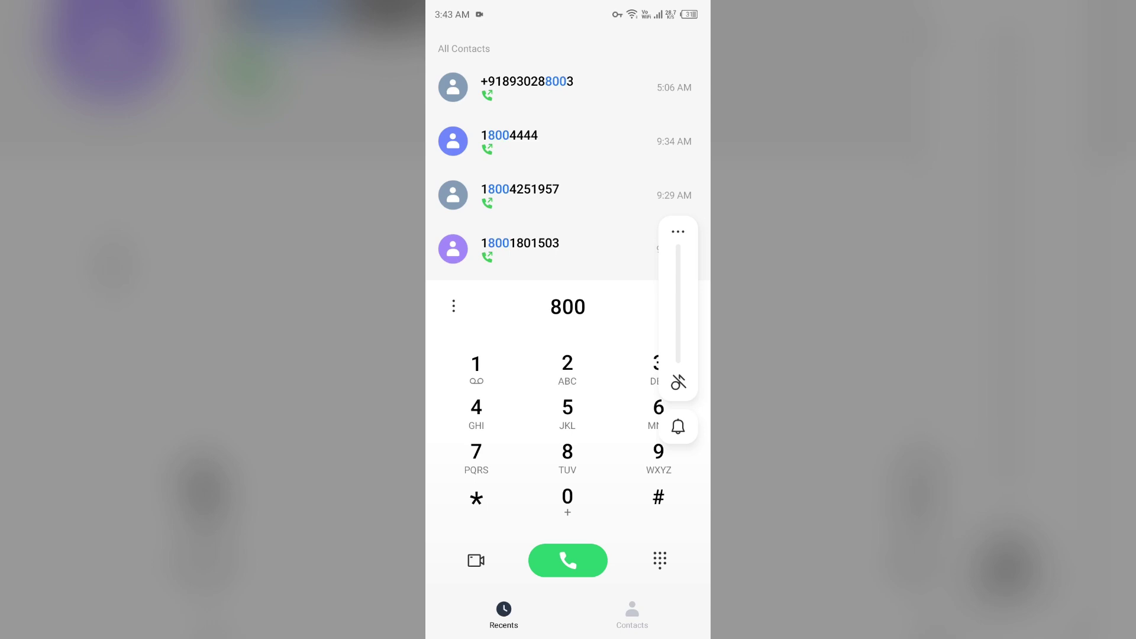
pyautogui.click(658, 368)
pyautogui.click(476, 412)
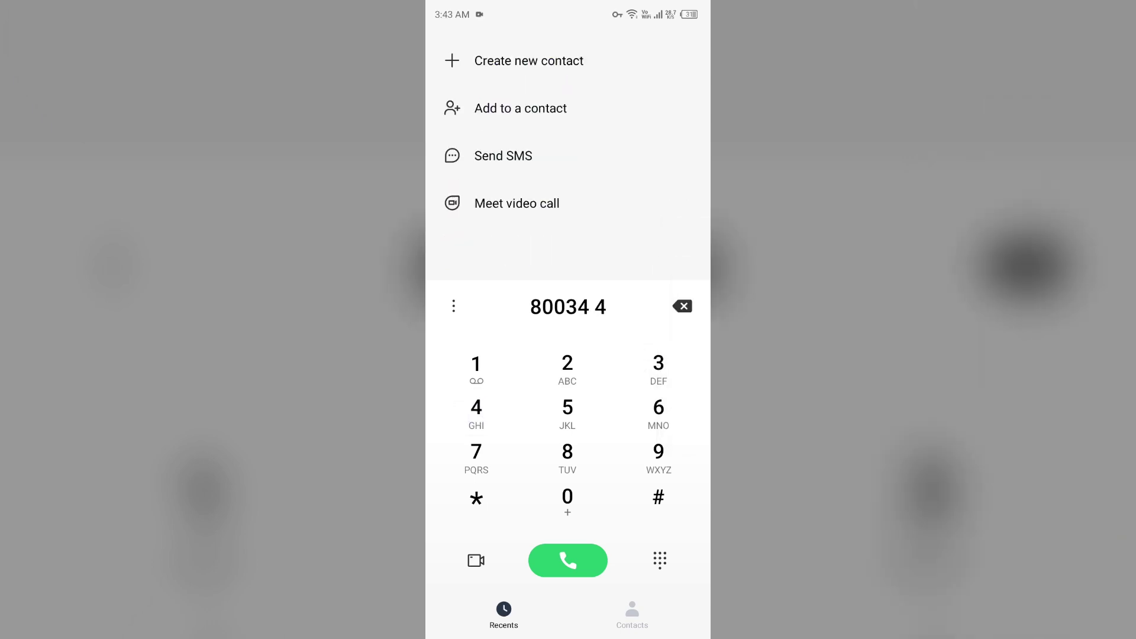
pyautogui.click(658, 412)
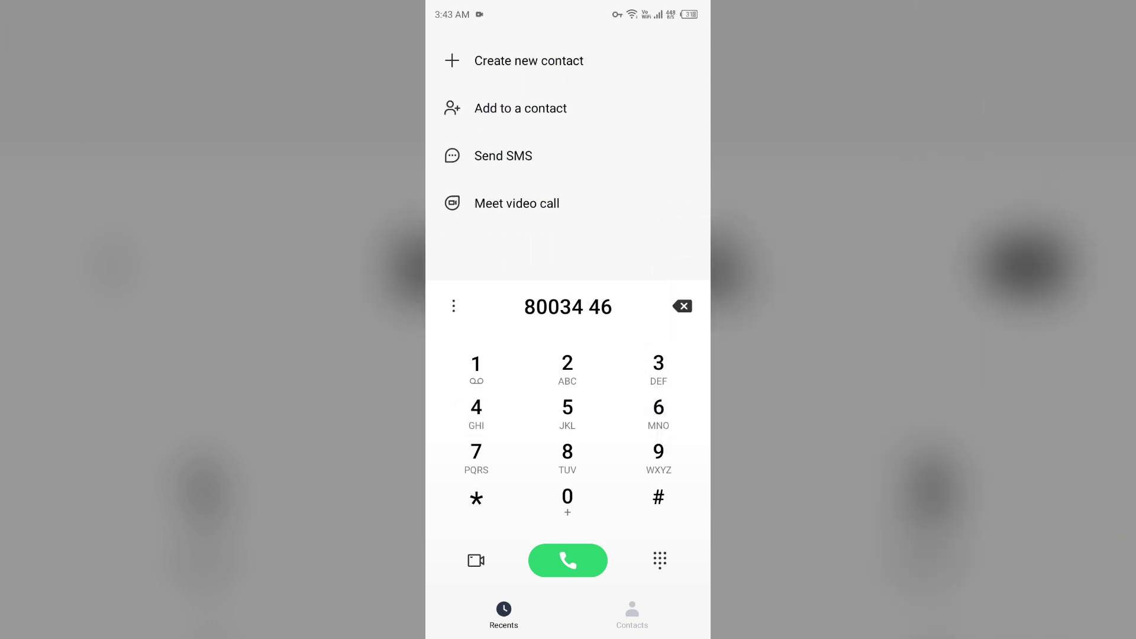
pyautogui.click(476, 412)
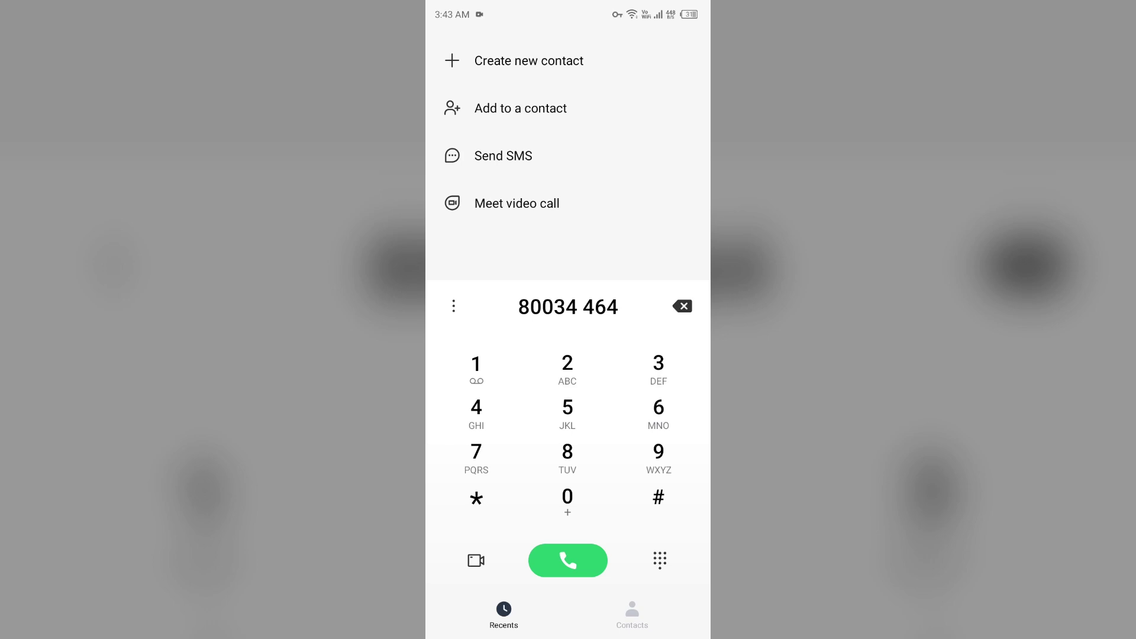
pyautogui.click(567, 413)
pyautogui.click(658, 368)
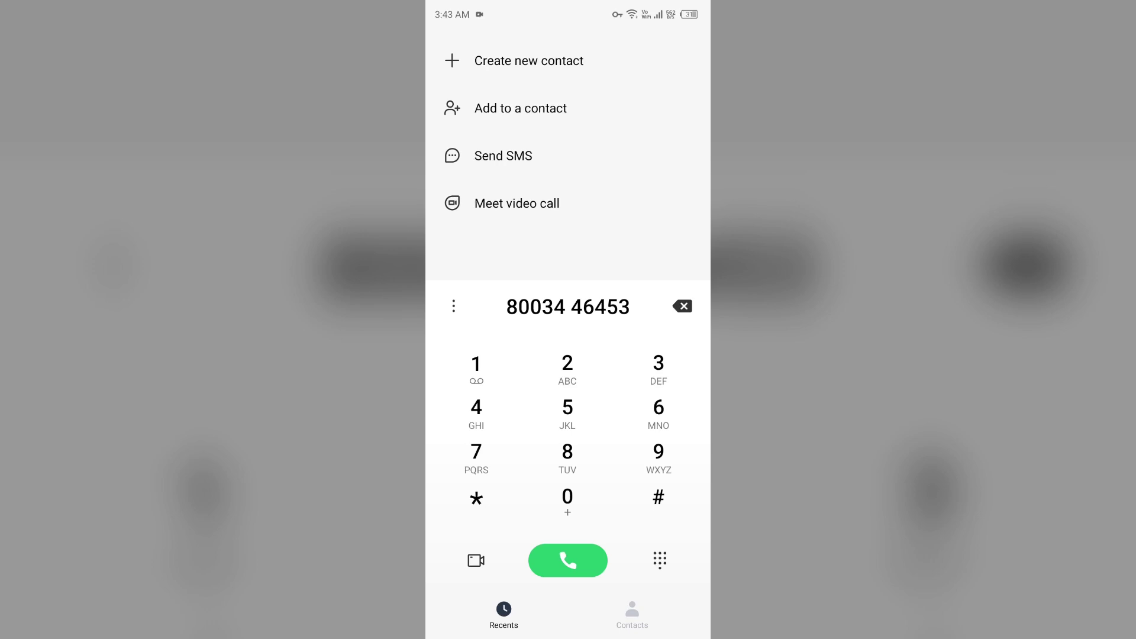
pyautogui.moveTo(568, 633); pyautogui.dragTo(568, 384)
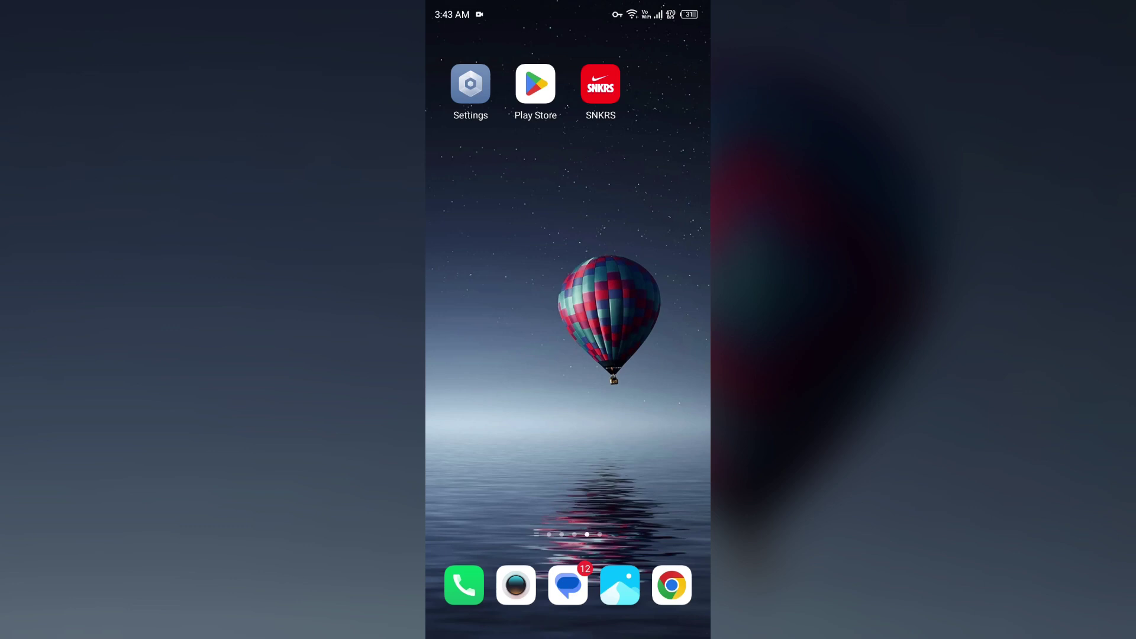
pyautogui.moveTo(651, 296); pyautogui.dragTo(473, 296)
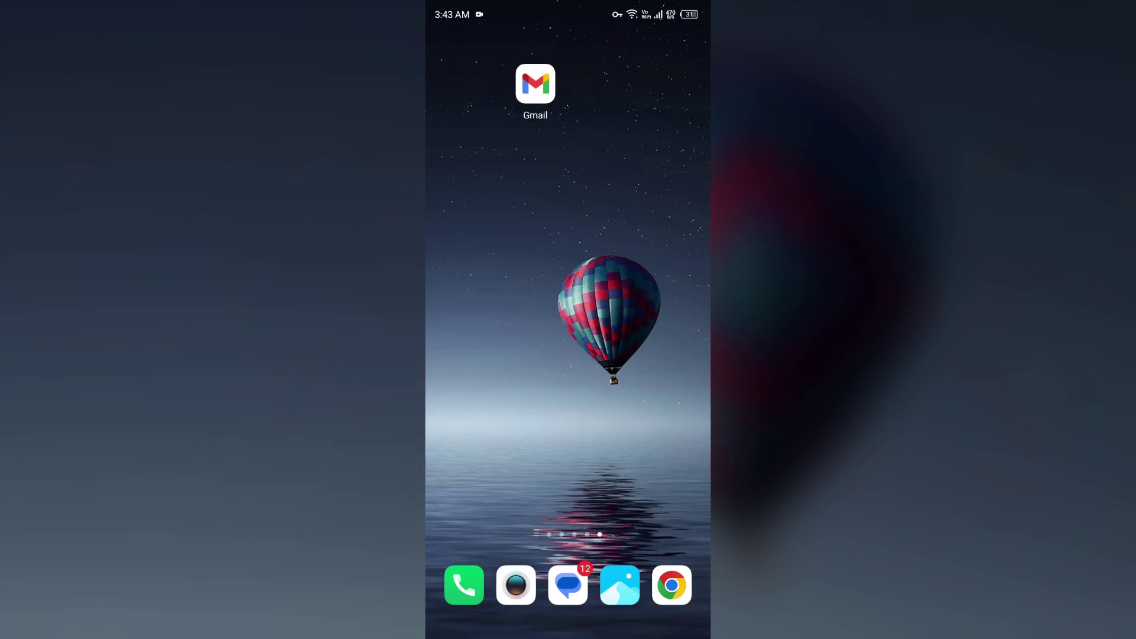
pyautogui.click(535, 83)
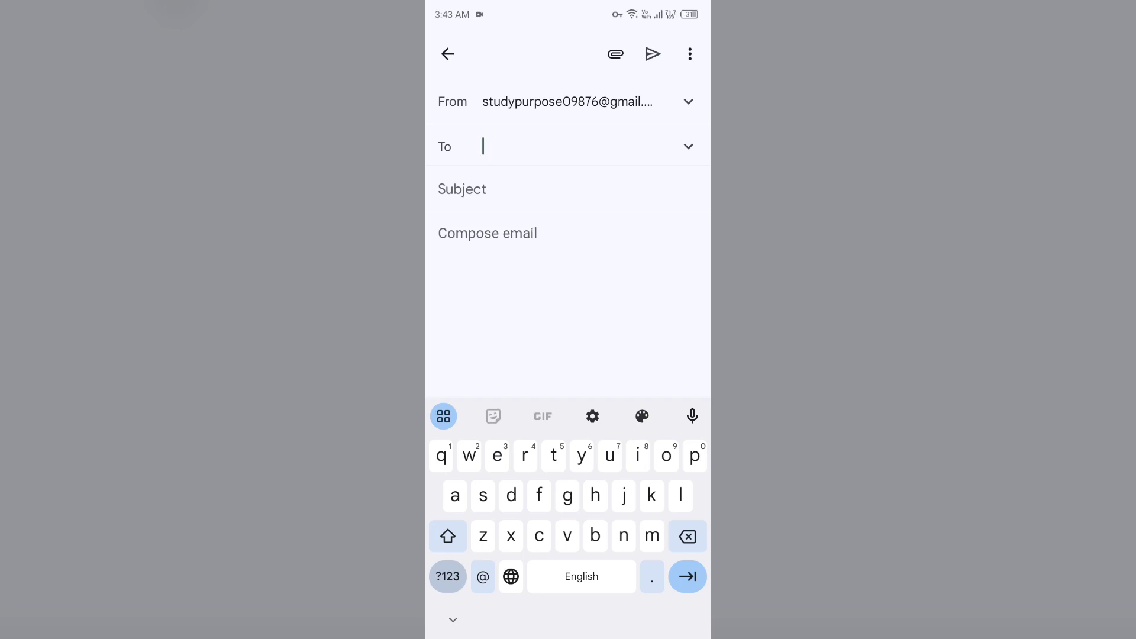
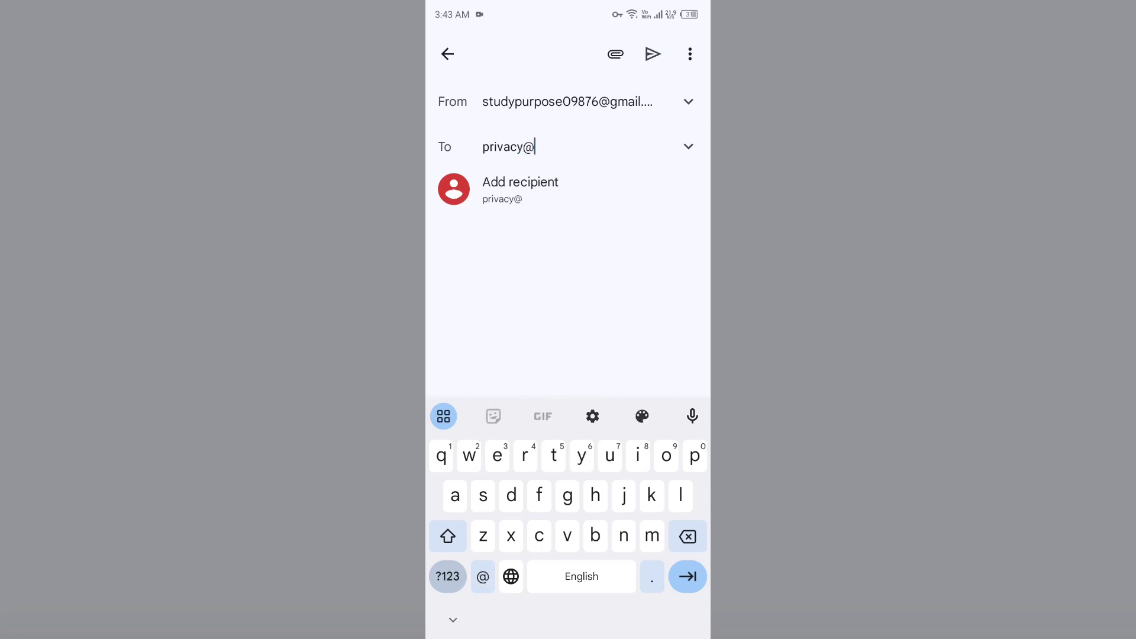
pyautogui.press('Tab')
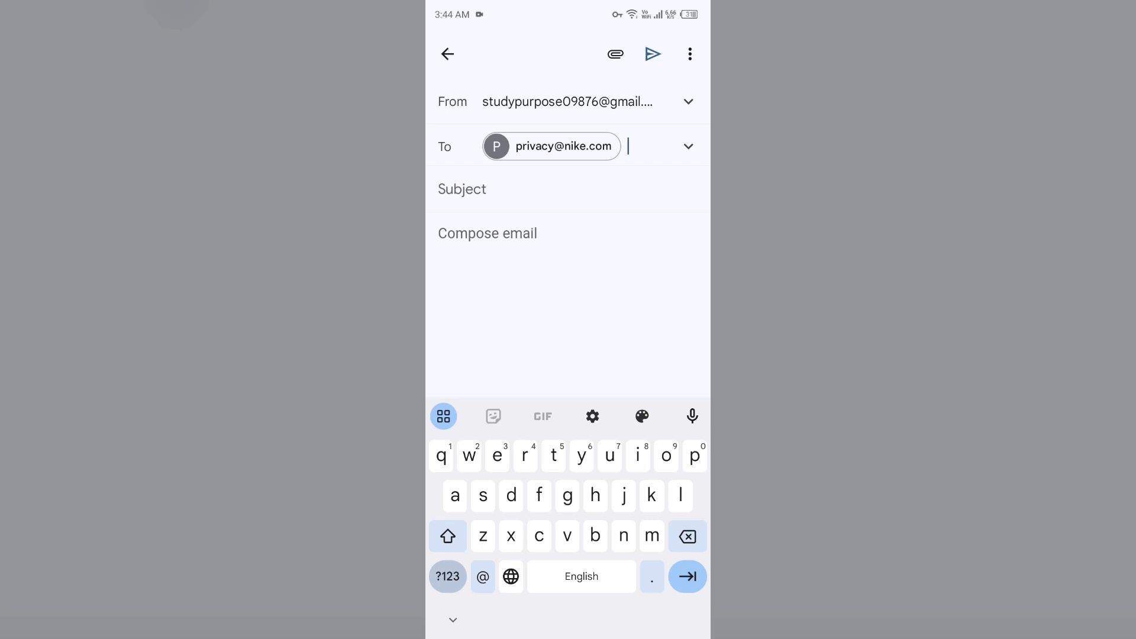
pyautogui.click(533, 237)
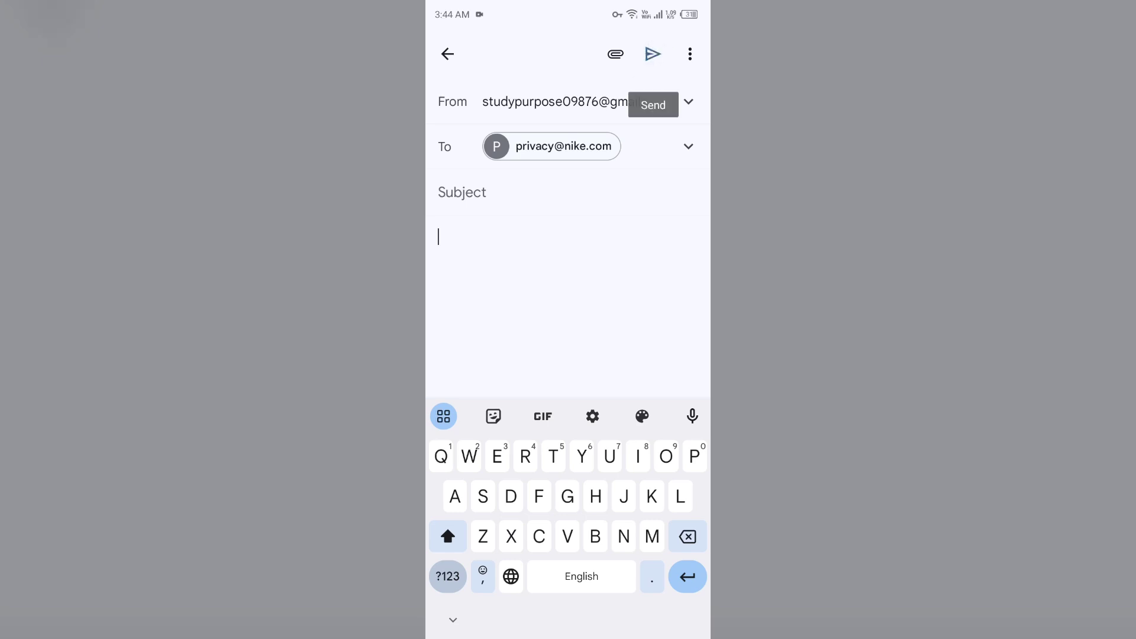
pyautogui.moveTo(569, 636); pyautogui.dragTo(568, 355)
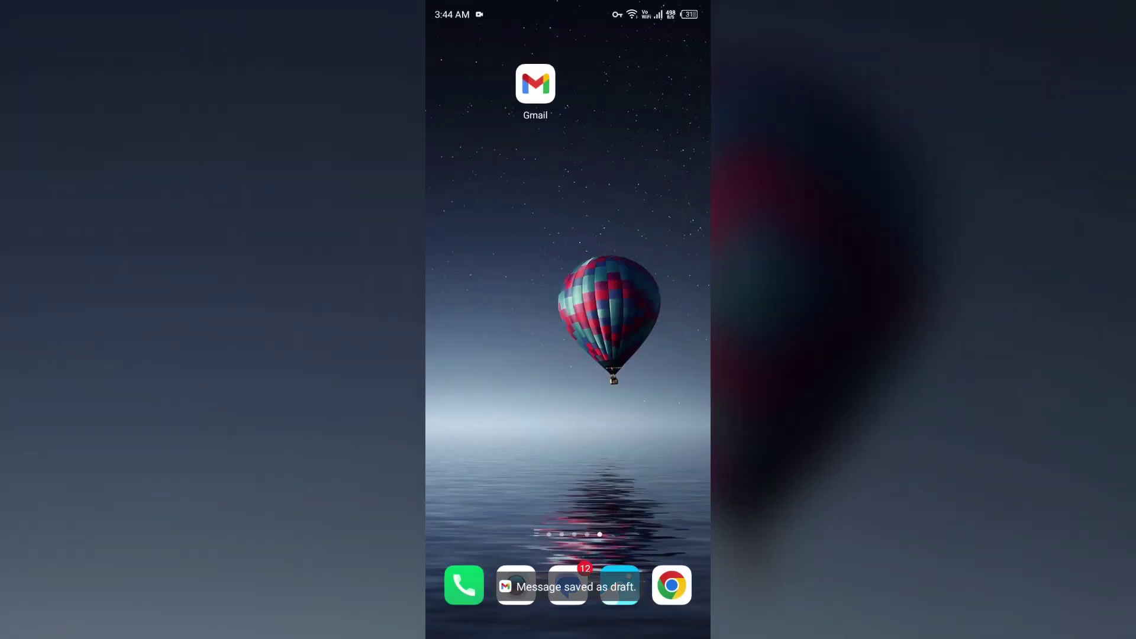